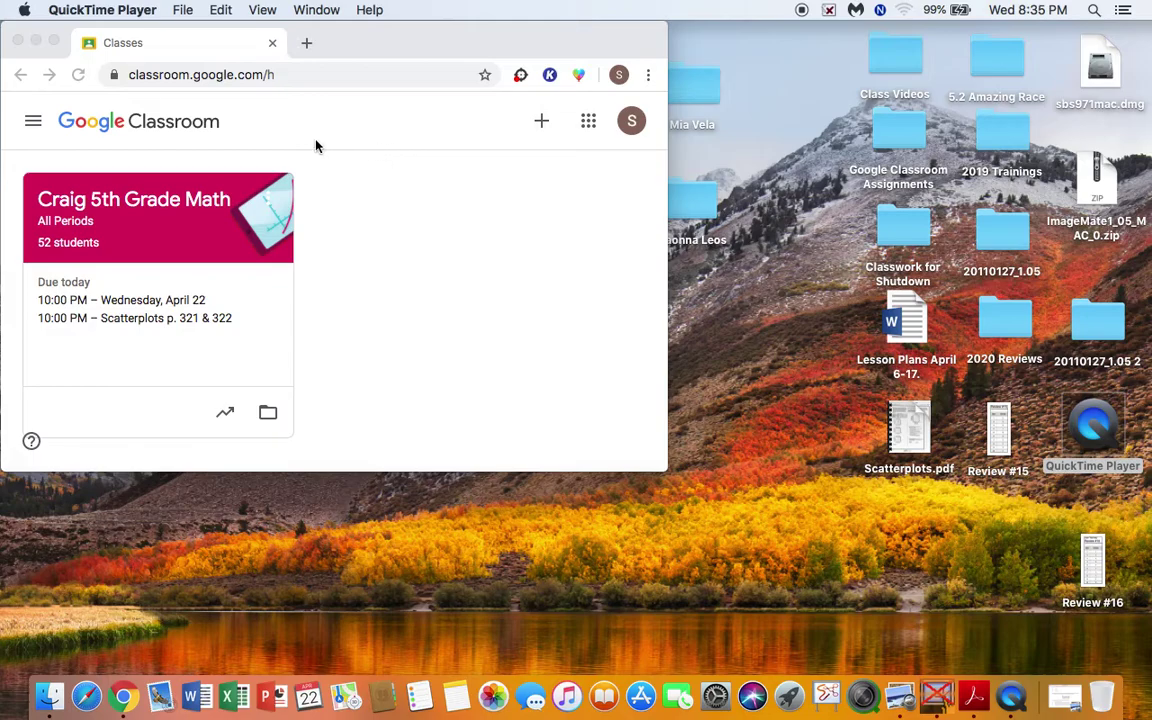
# Open the channel's uploaded videos in YouTube Studio, maximized, and scroll the table to show Likes.
pyautogui.click(306, 43)
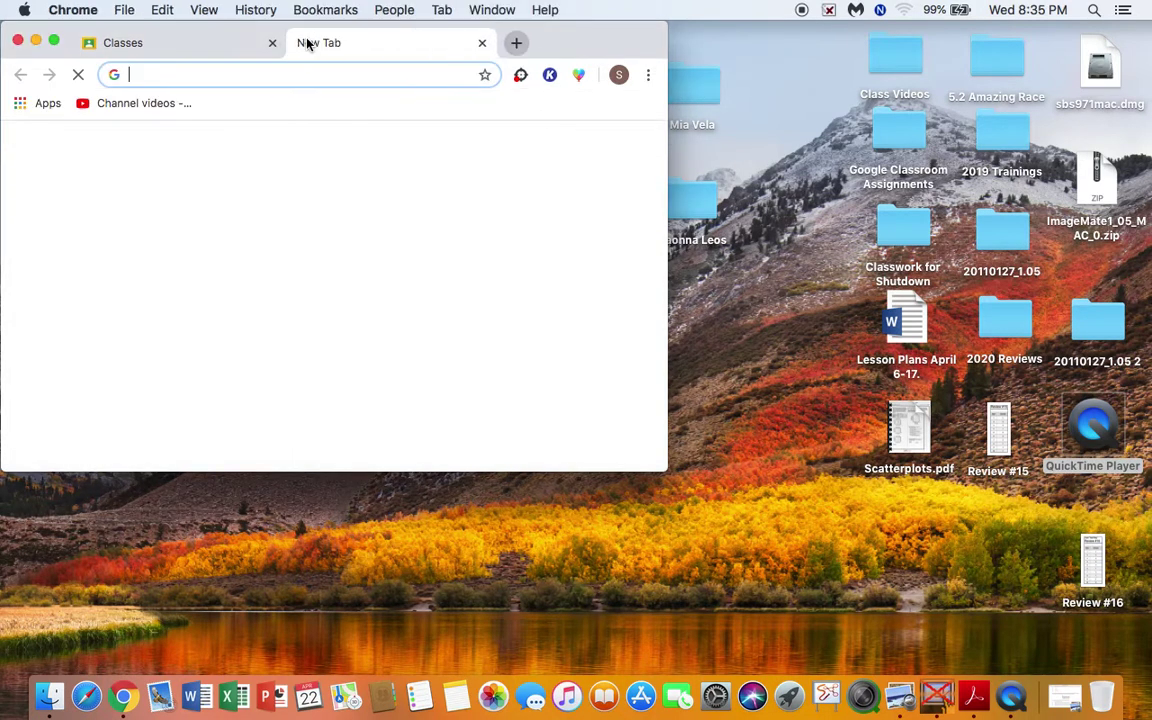
pyautogui.click(146, 104)
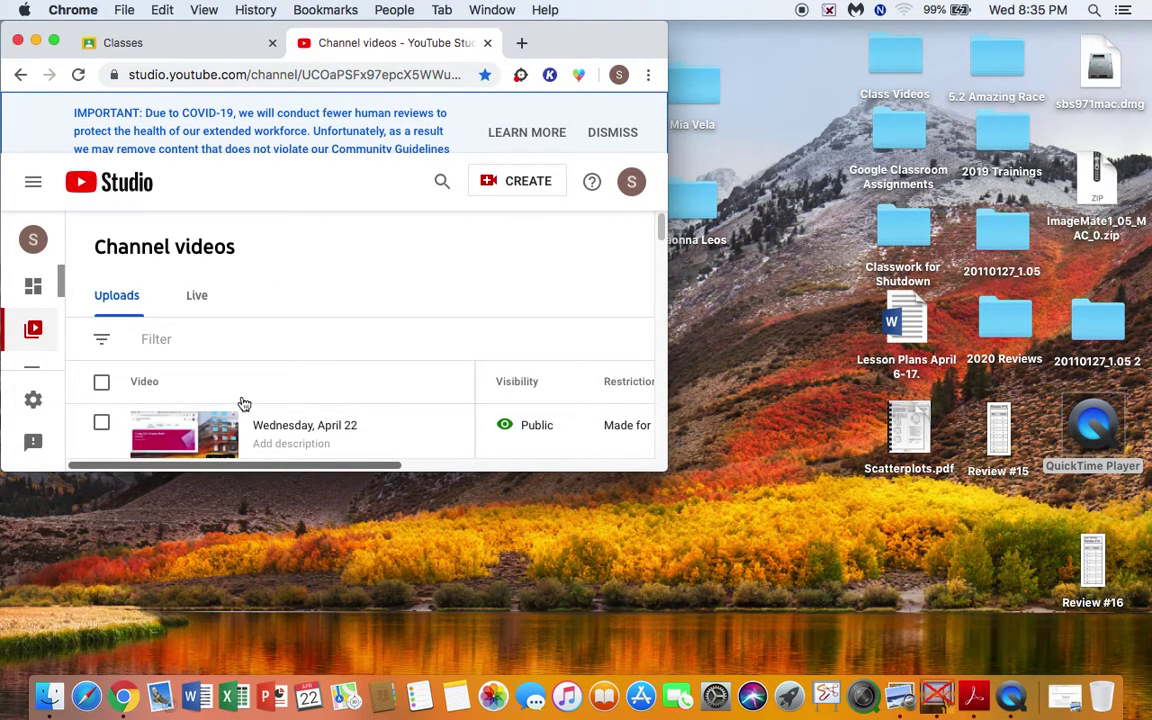
pyautogui.click(54, 40)
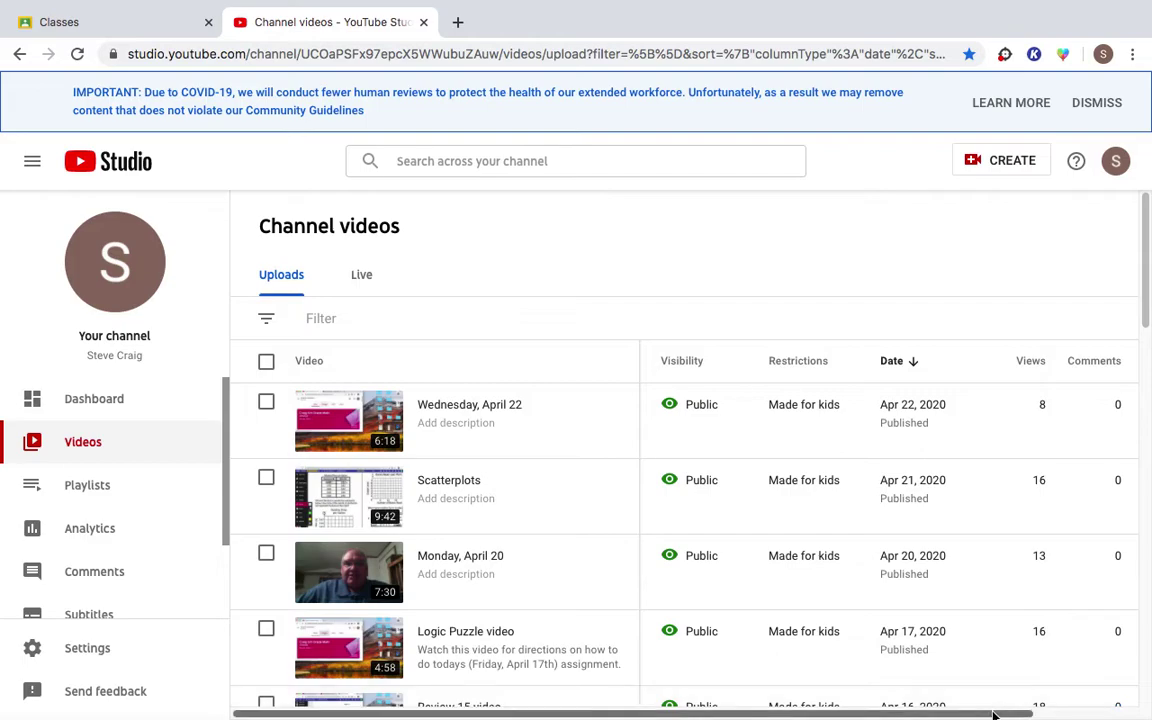
pyautogui.moveTo(993, 712); pyautogui.dragTo(1110, 707)
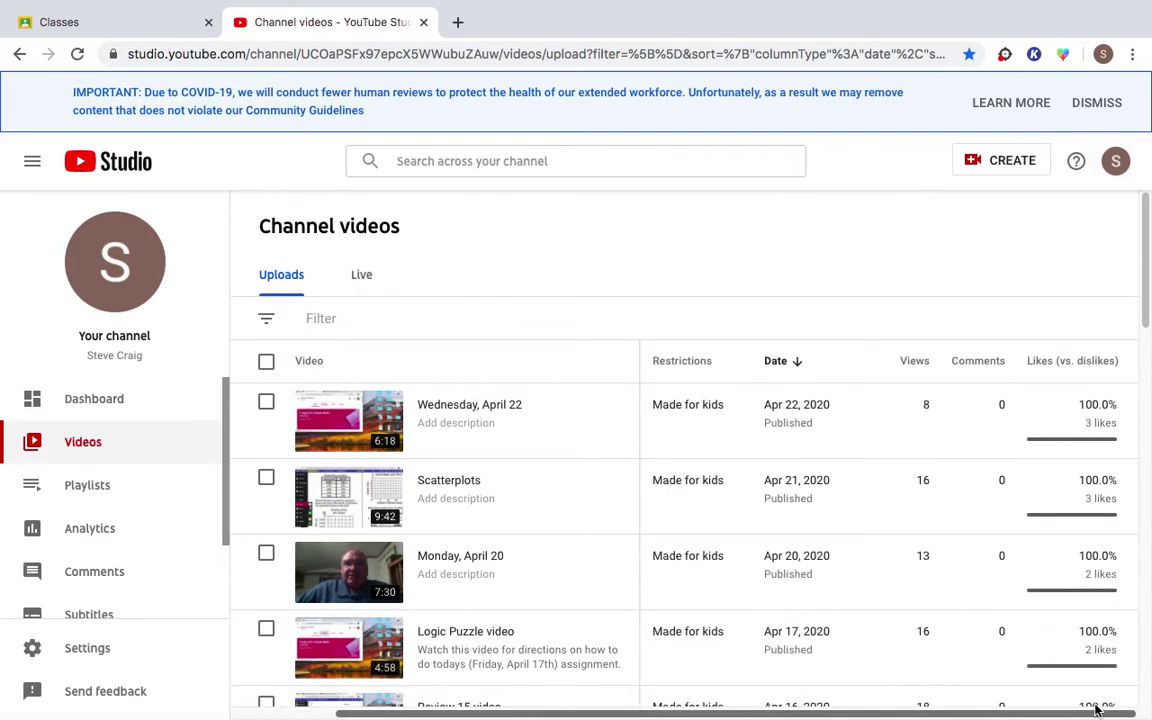
pyautogui.hscroll(-5, 1000, 640)
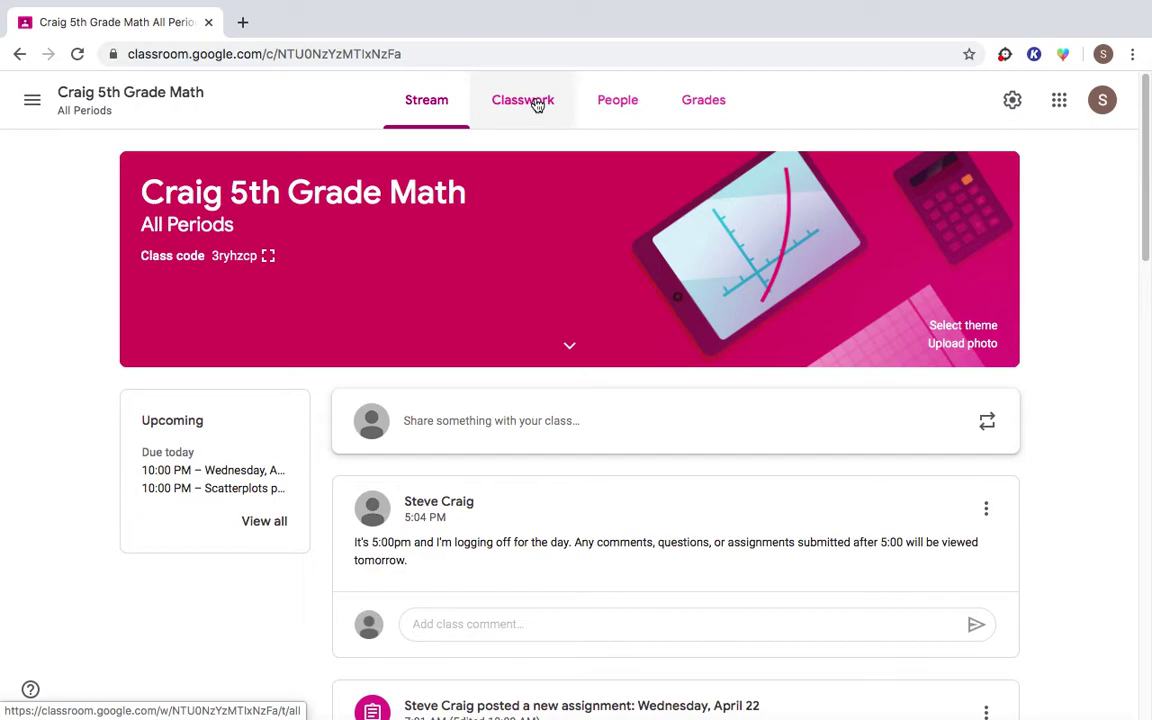
# Open Review #16.pdf from the Review #16 assignment in the class's Classwork list.
pyautogui.click(537, 104)
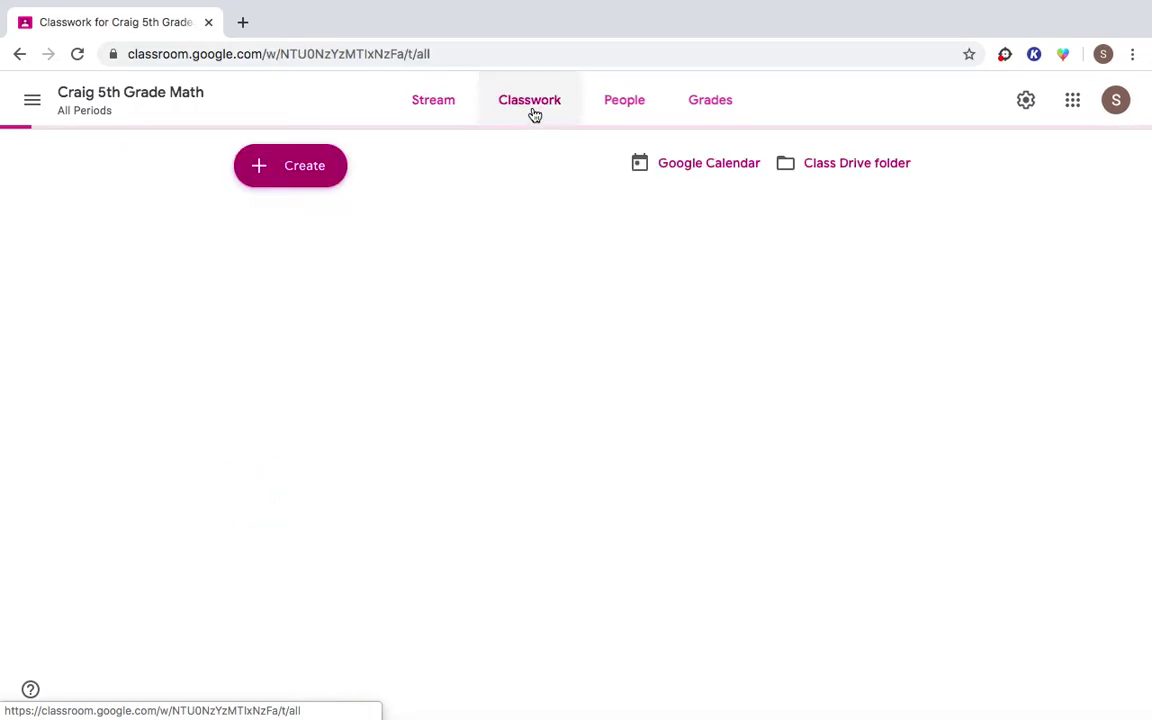
pyautogui.click(455, 244)
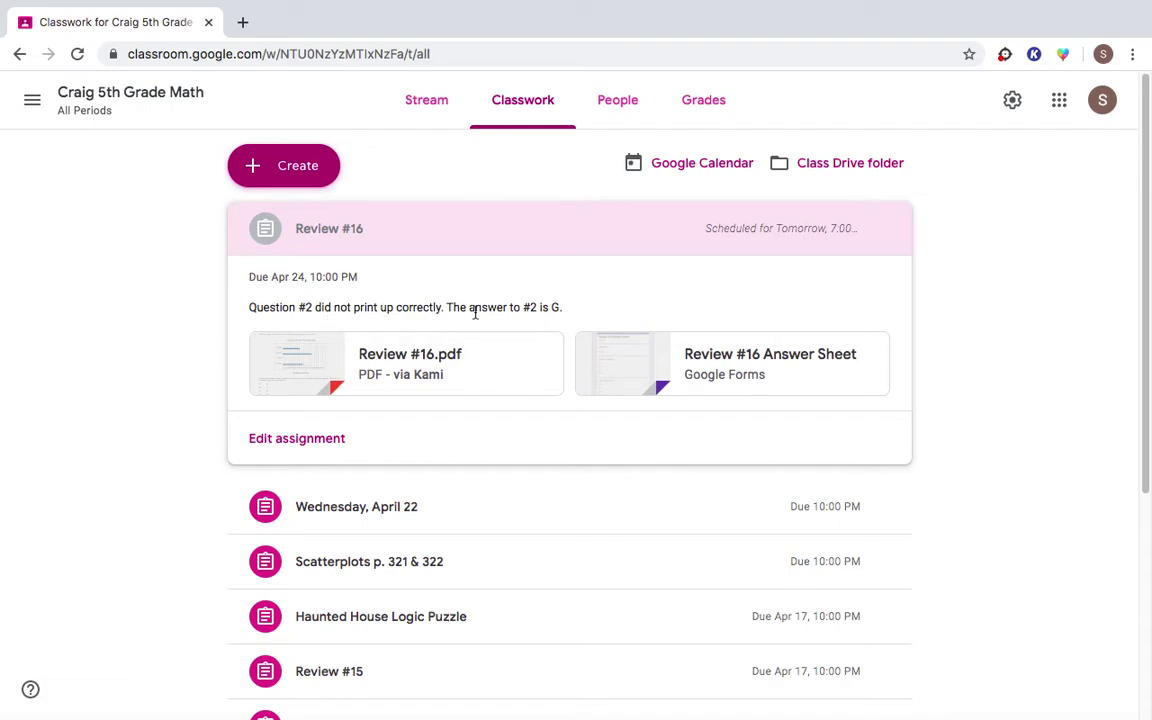
pyautogui.click(406, 360)
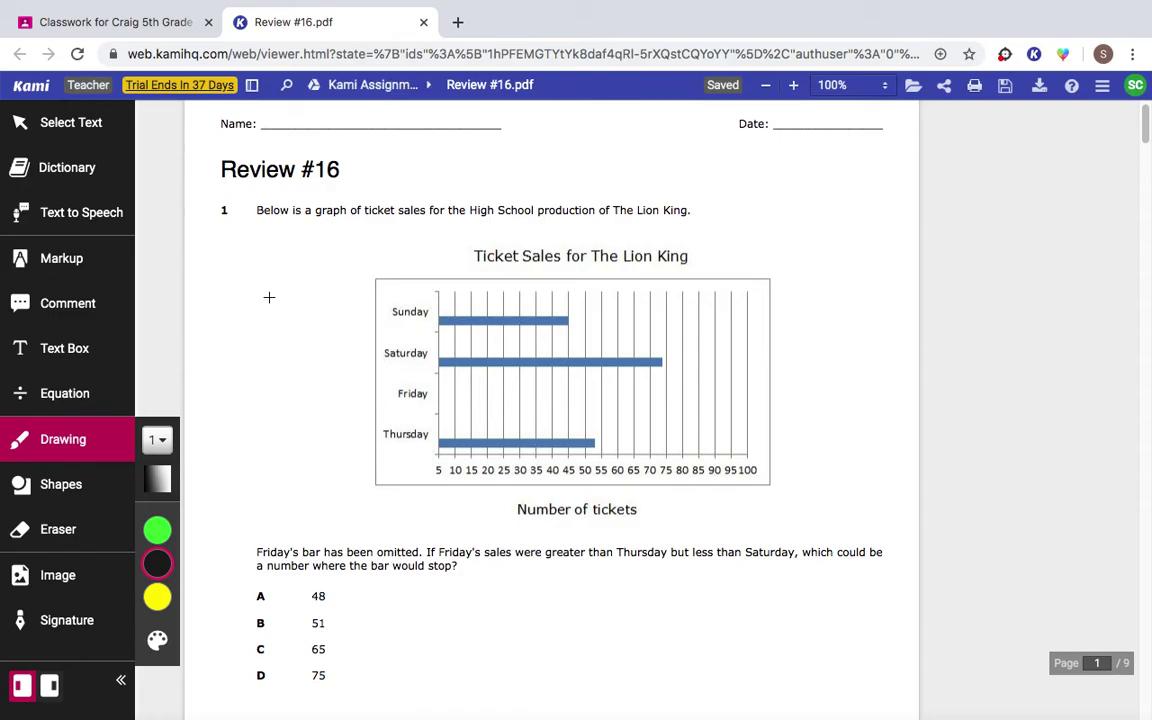
pyautogui.moveTo(269, 297)
pyautogui.mouseDown()
pyautogui.moveTo(256, 322)
pyautogui.moveTo(300, 318)
pyautogui.moveTo(247, 327)
pyautogui.mouseUp()
pyautogui.click(45, 543)
pyautogui.moveTo(298, 296); pyautogui.dragTo(274, 286)
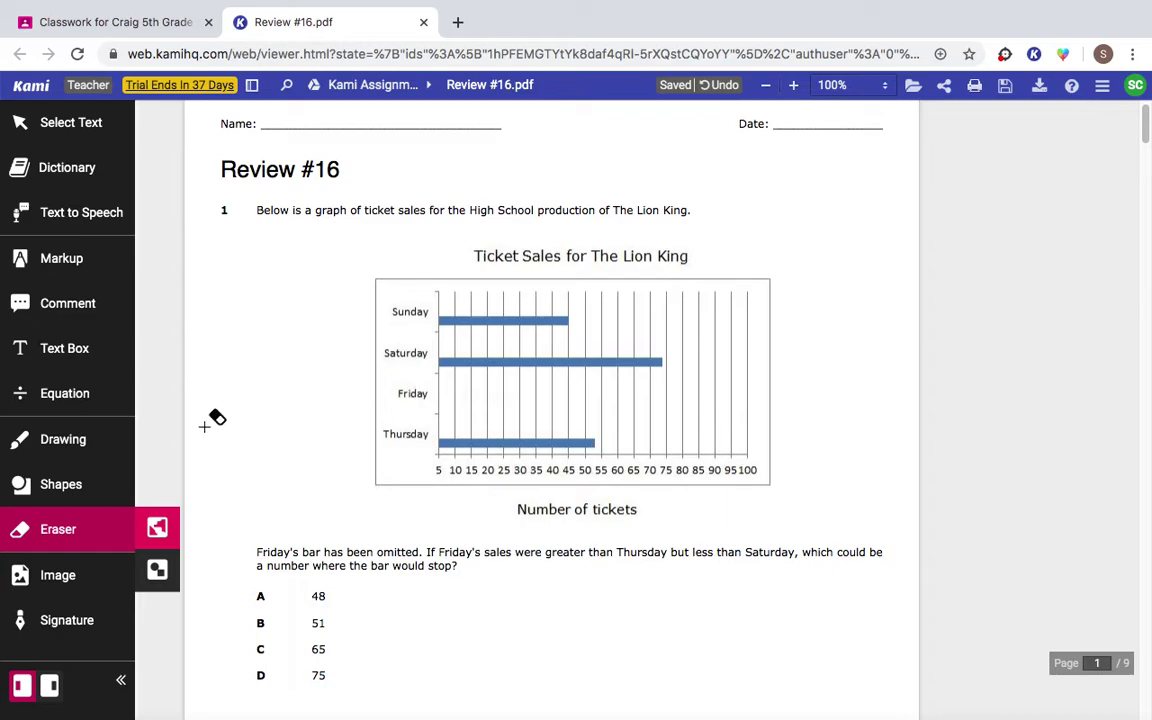
pyautogui.click(76, 447)
pyautogui.scroll(-8, 281, 360)
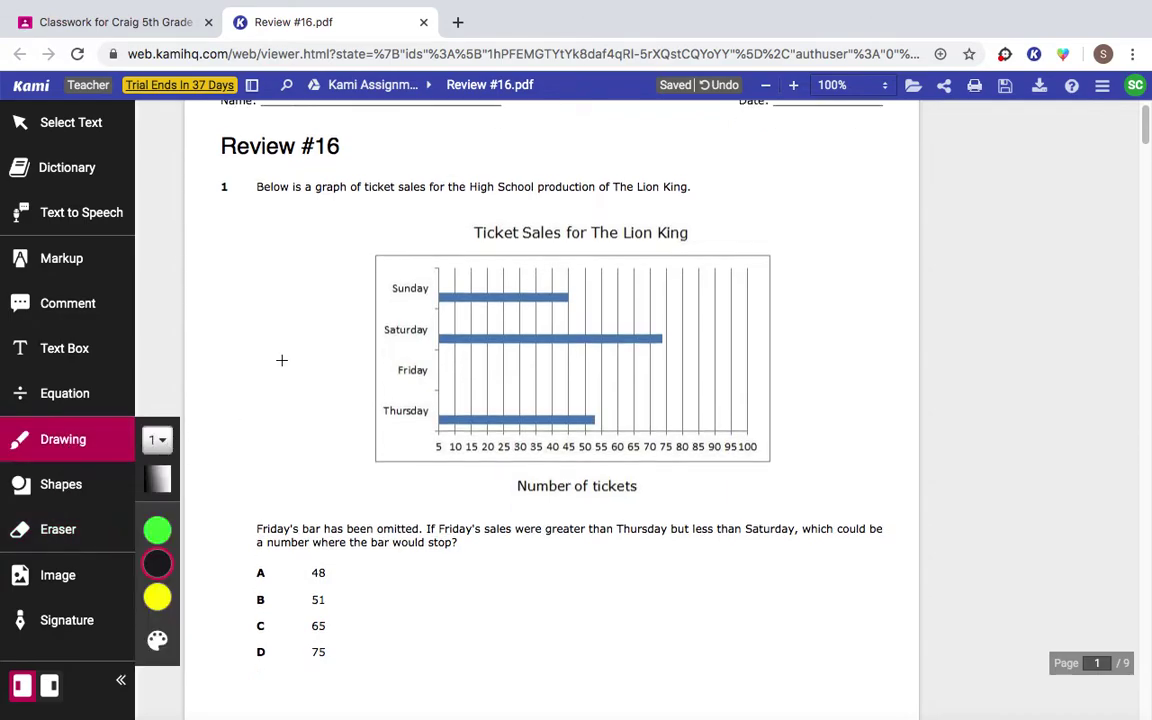
pyautogui.scroll(-2, 281, 360)
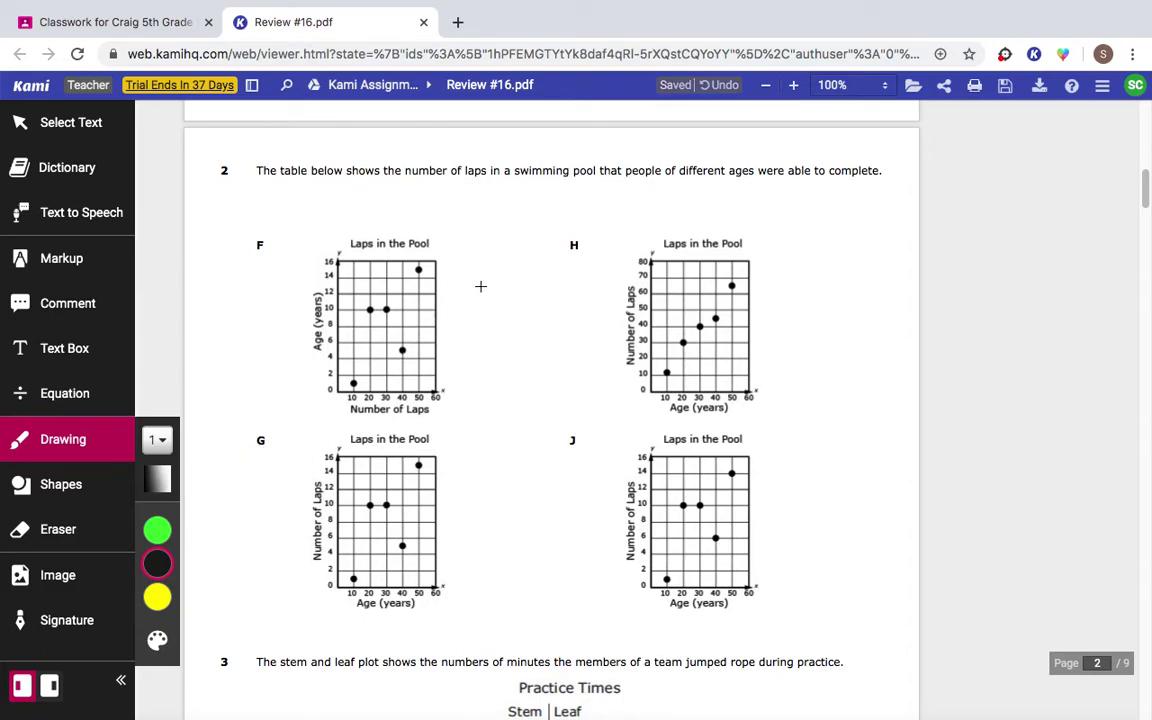
pyautogui.scroll(-1, 480, 286)
pyautogui.scroll(-8, 480, 286)
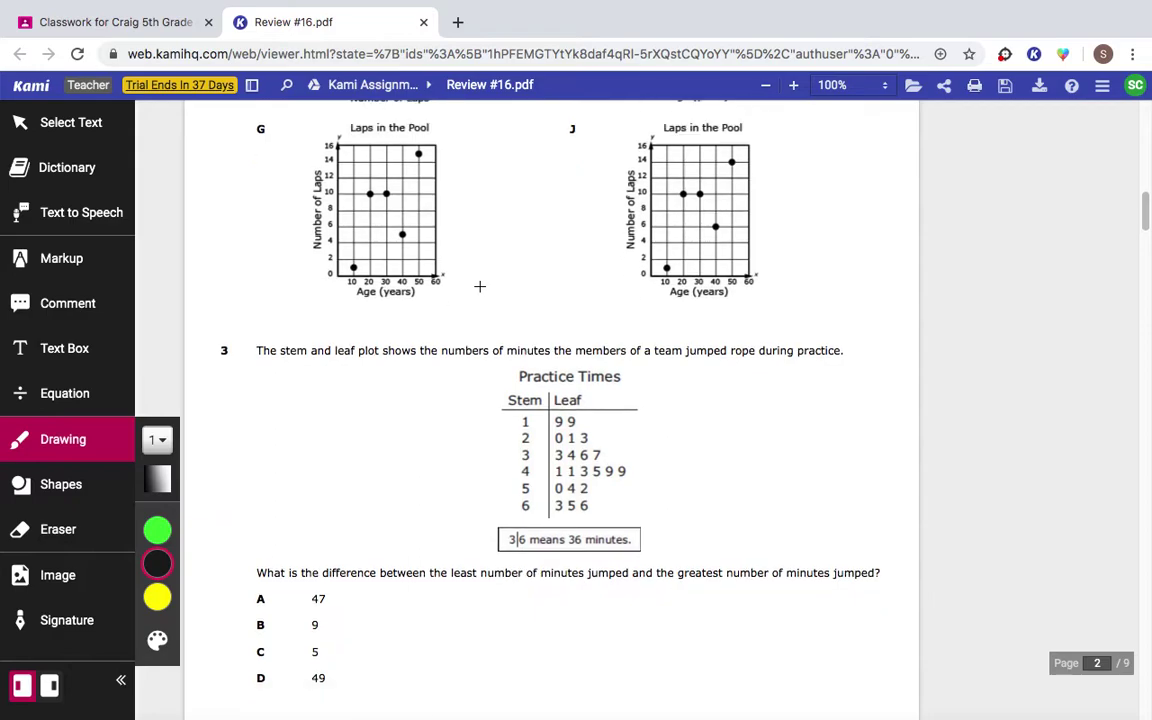
pyautogui.scroll(-9, 480, 286)
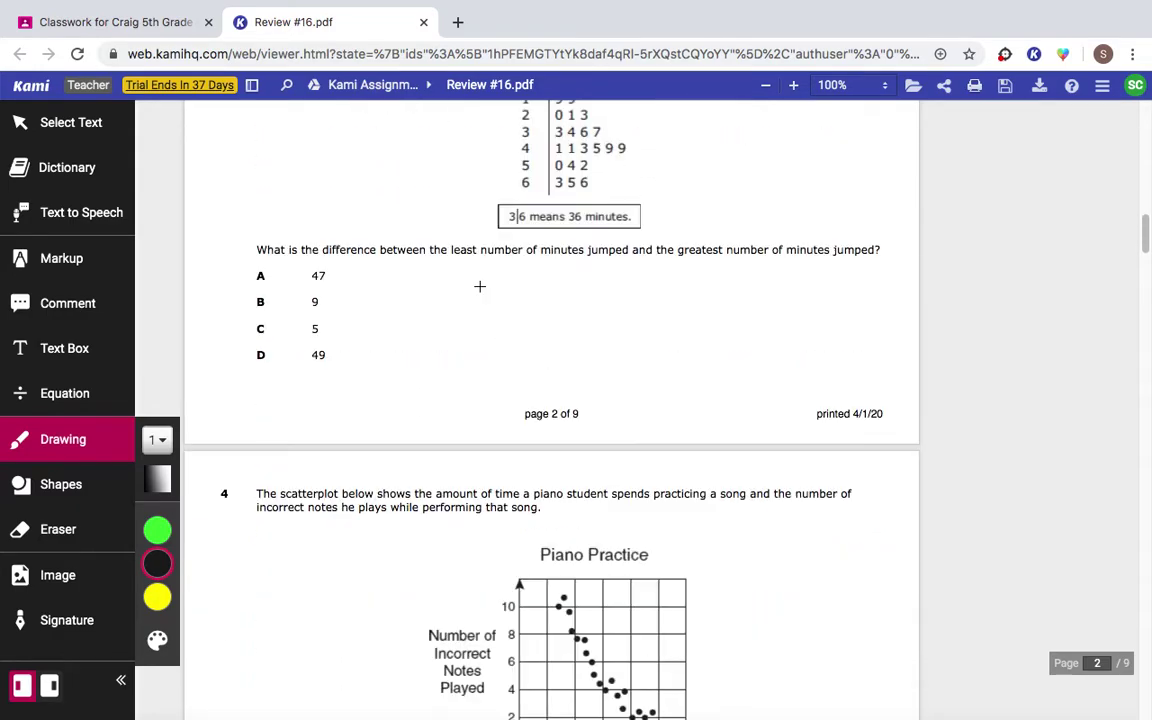
pyautogui.scroll(-15, 480, 286)
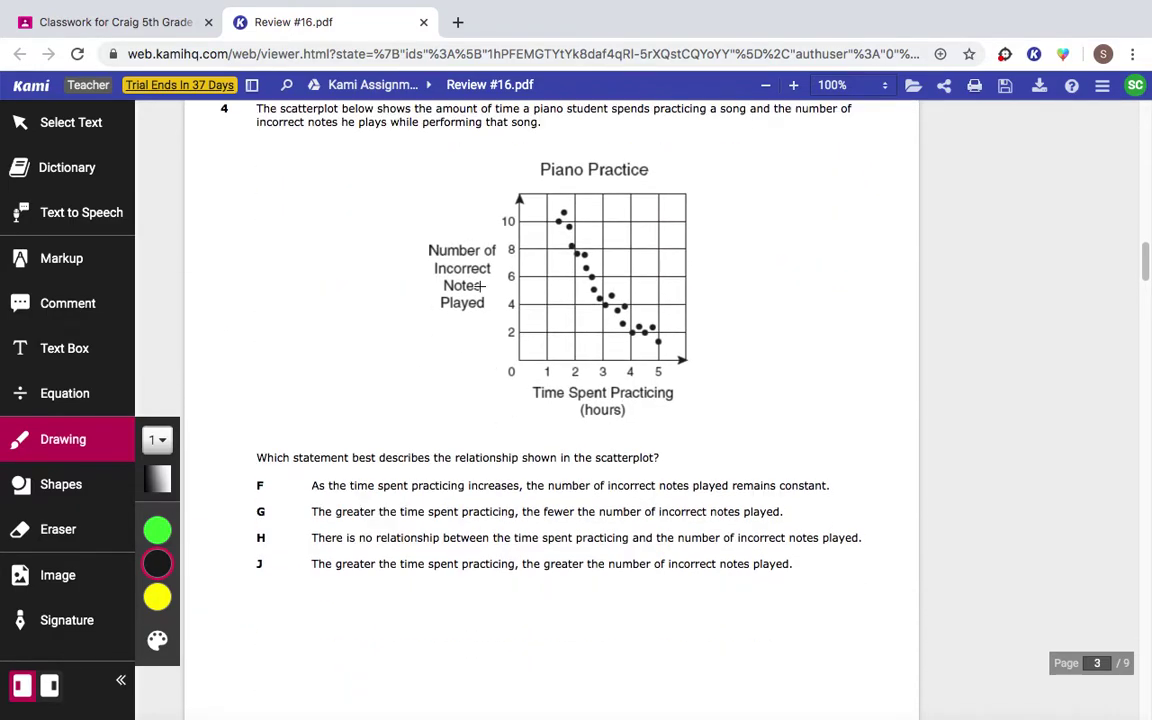
pyautogui.scroll(-14, 480, 286)
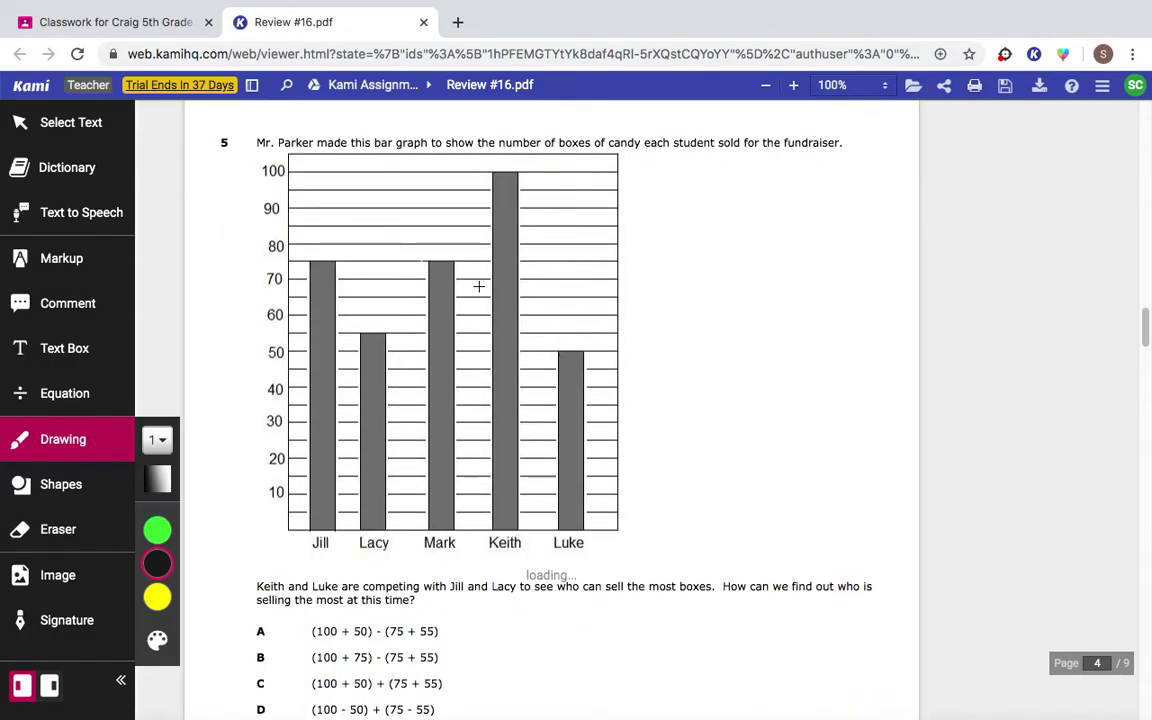
pyautogui.scroll(-10, 479, 286)
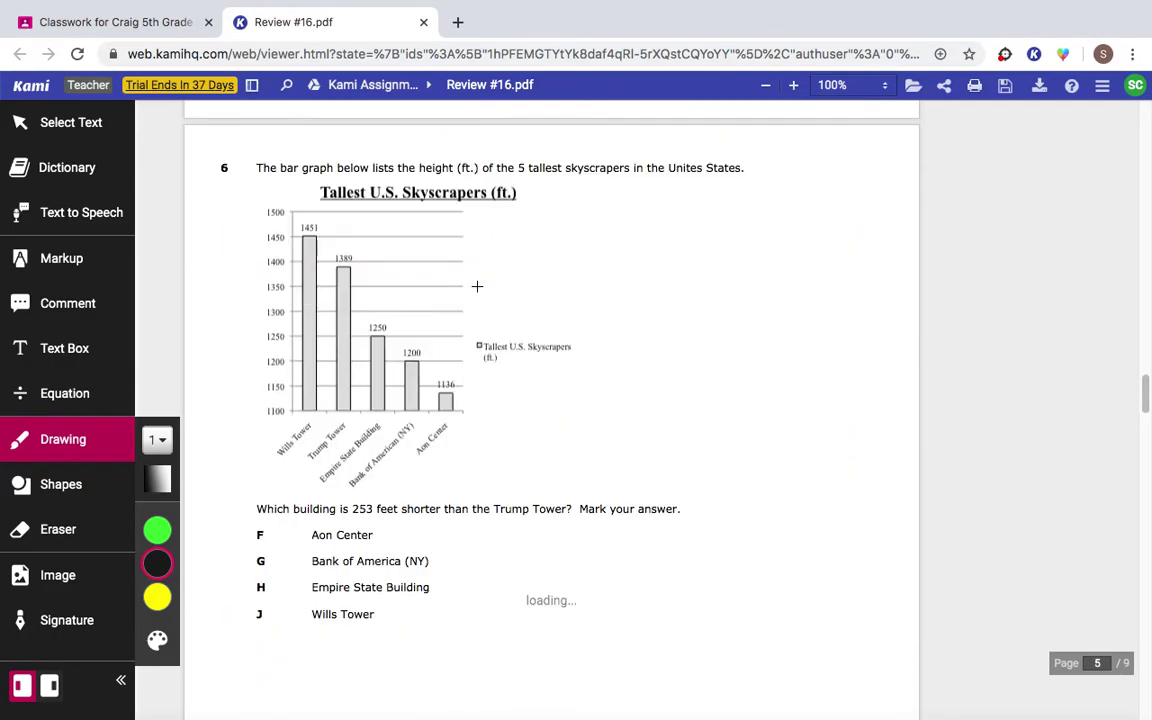
pyautogui.scroll(-20, 574, 293)
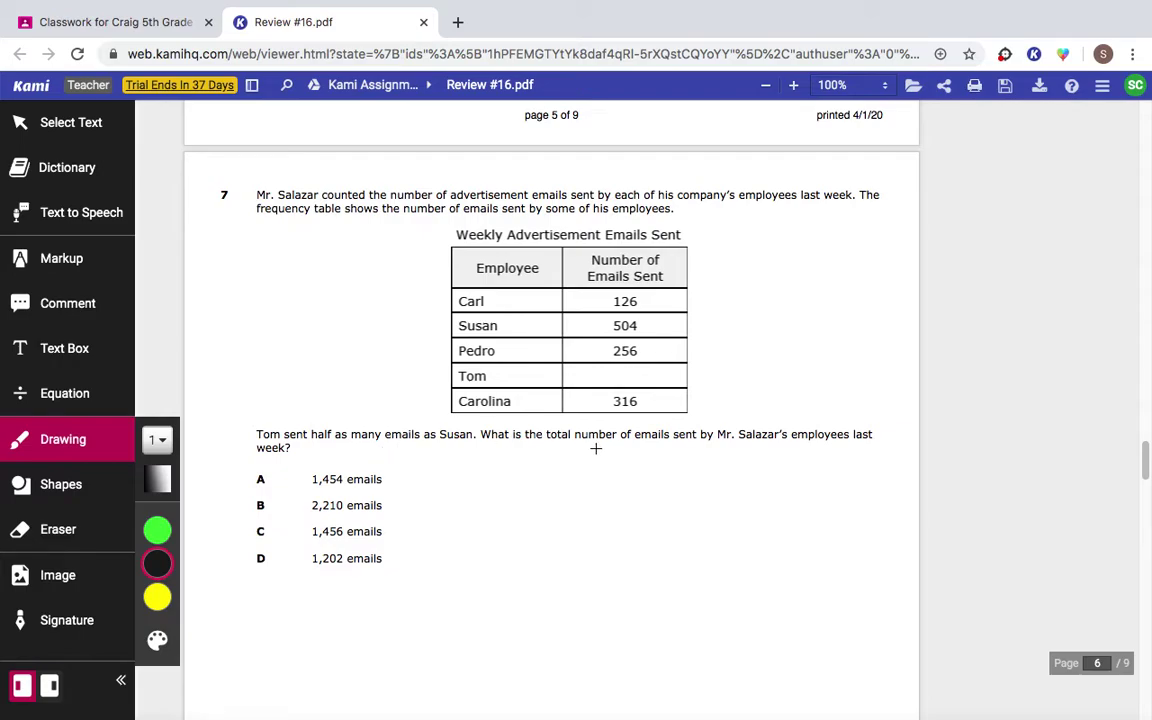
pyautogui.scroll(-10, 371, 398)
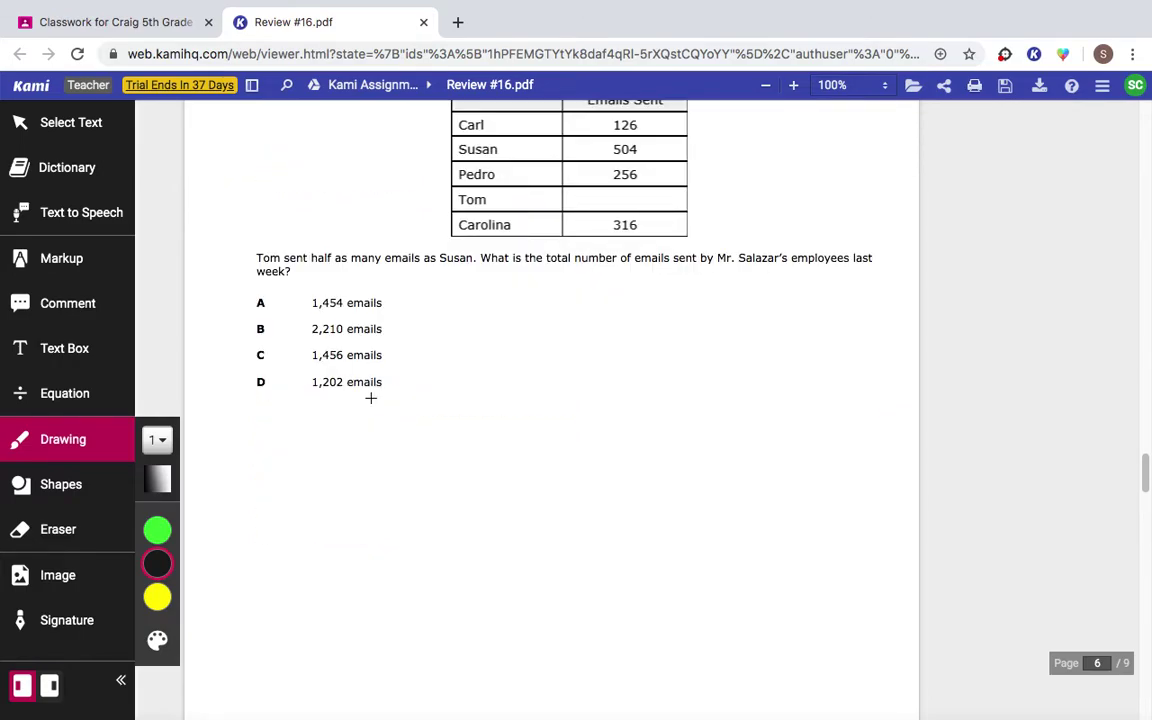
pyautogui.scroll(-5, 371, 398)
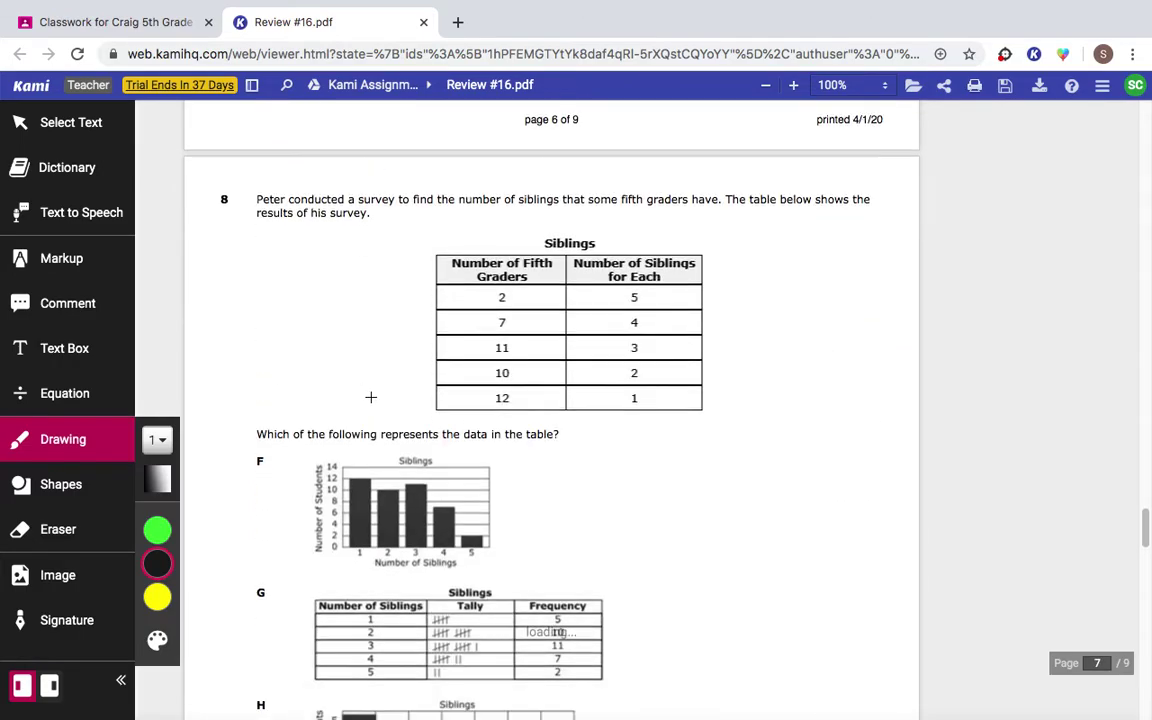
# Scroll to question 10 on the worksheet and draw a circle around answer choice F.
pyautogui.scroll(2, 371, 398)
pyautogui.scroll(-3, 371, 398)
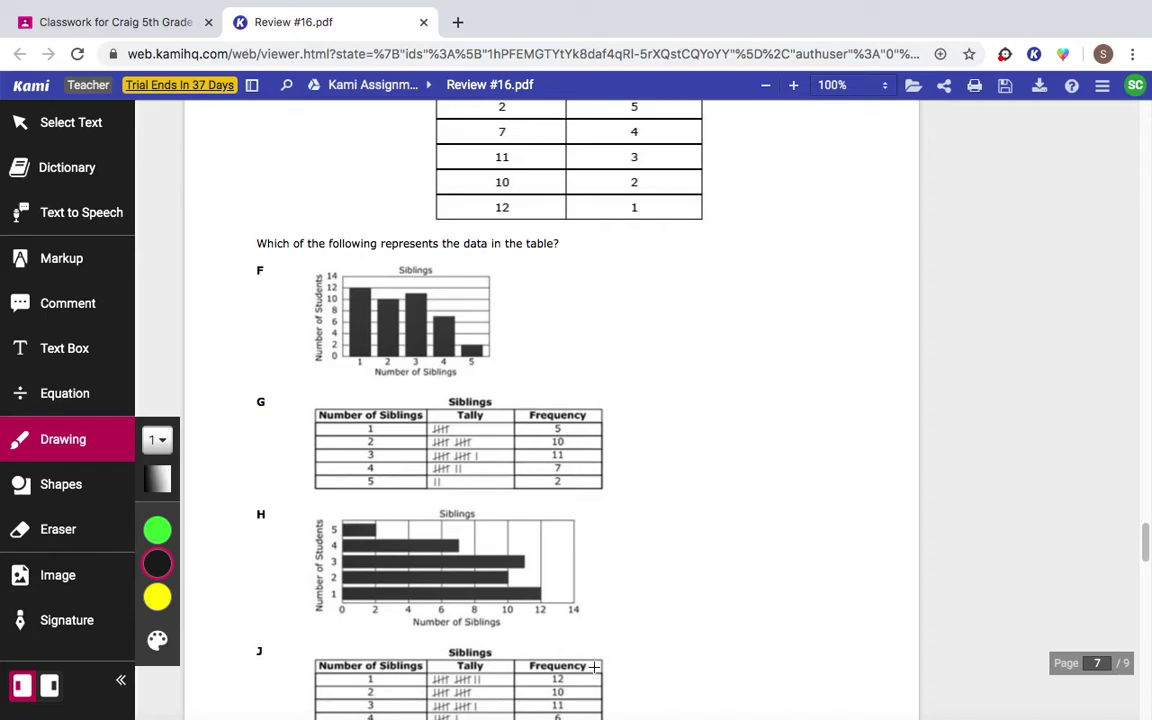
pyautogui.scroll(-5, 620, 455)
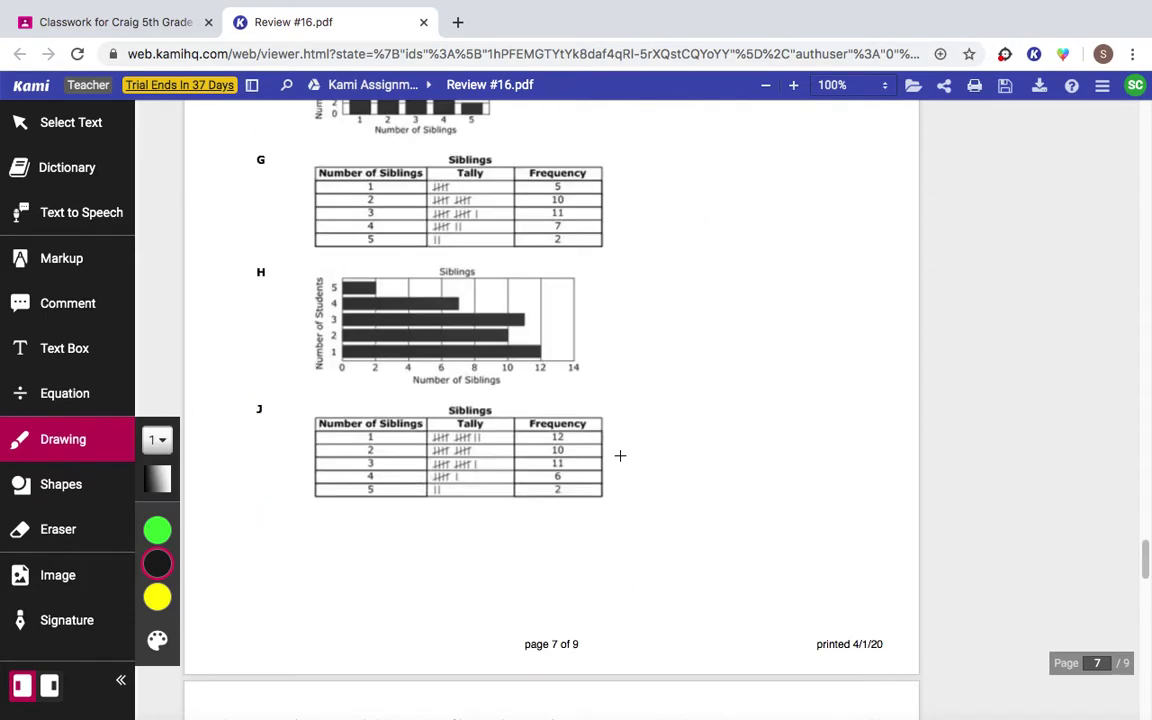
pyautogui.scroll(5, 621, 448)
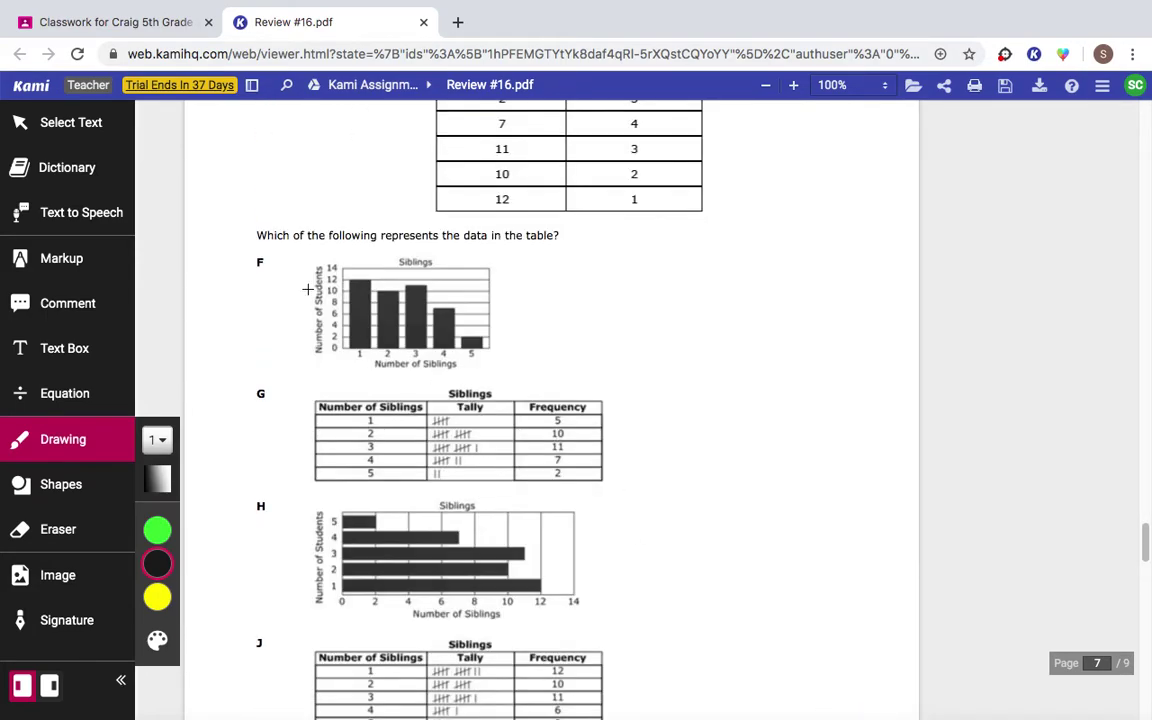
pyautogui.scroll(-12, 820, 413)
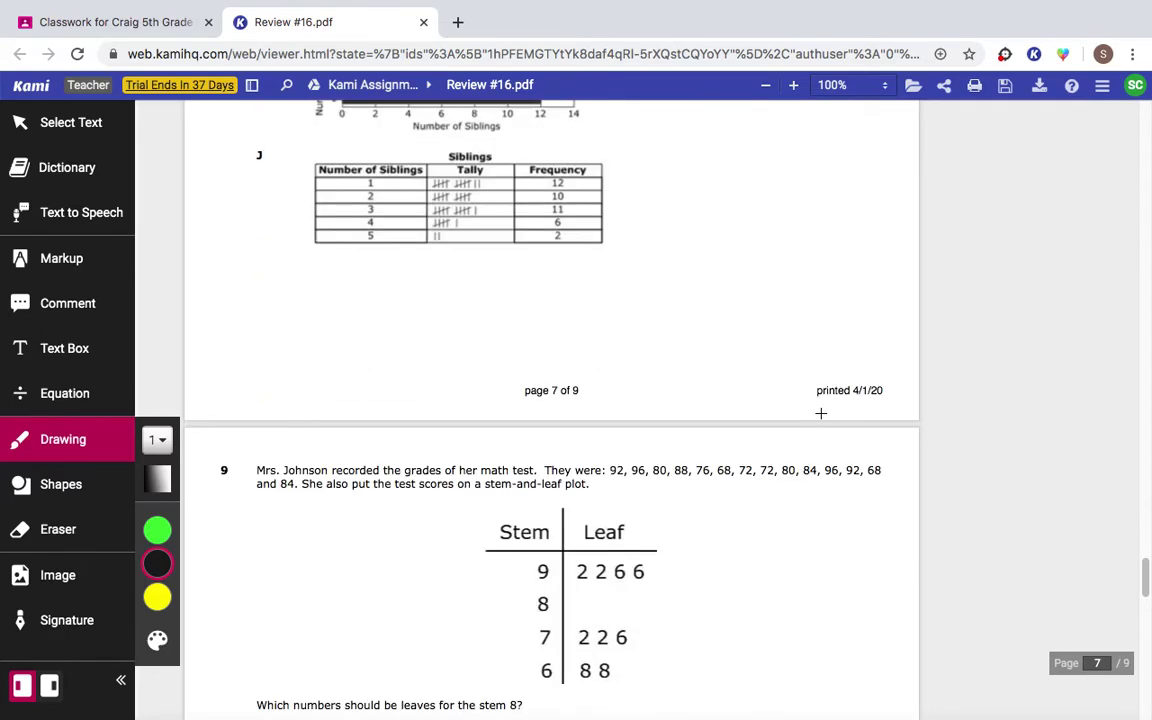
pyautogui.scroll(6, 820, 411)
pyautogui.scroll(6, 820, 411)
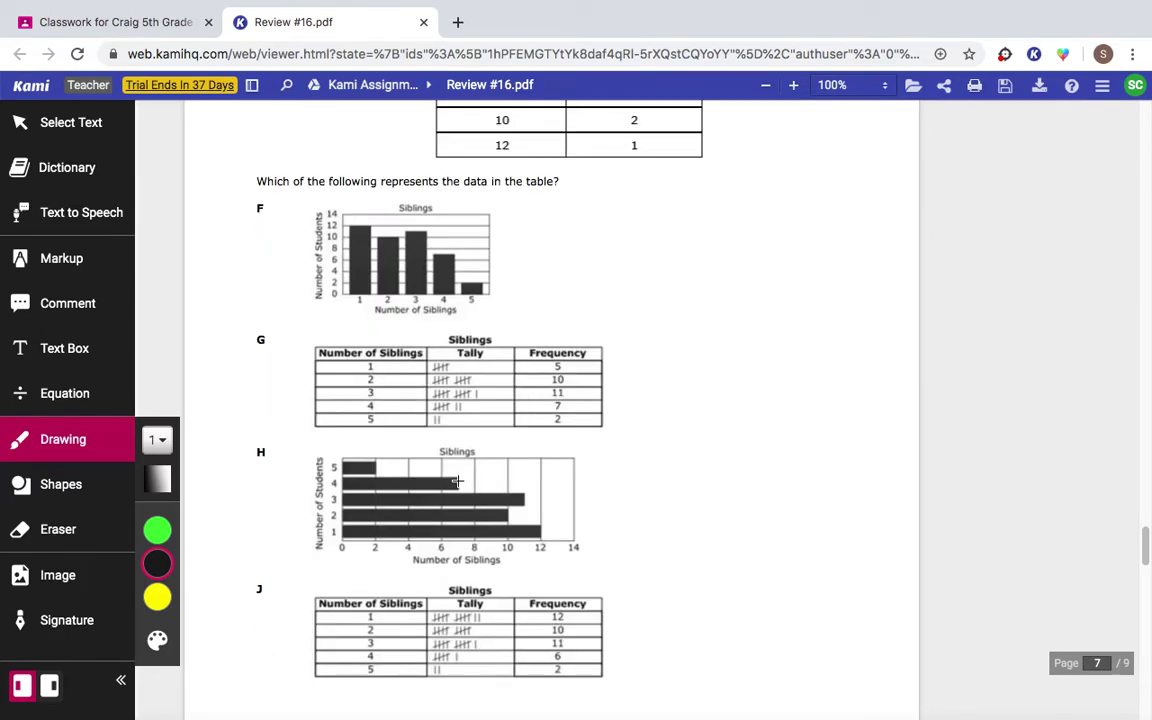
pyautogui.scroll(-12, 735, 380)
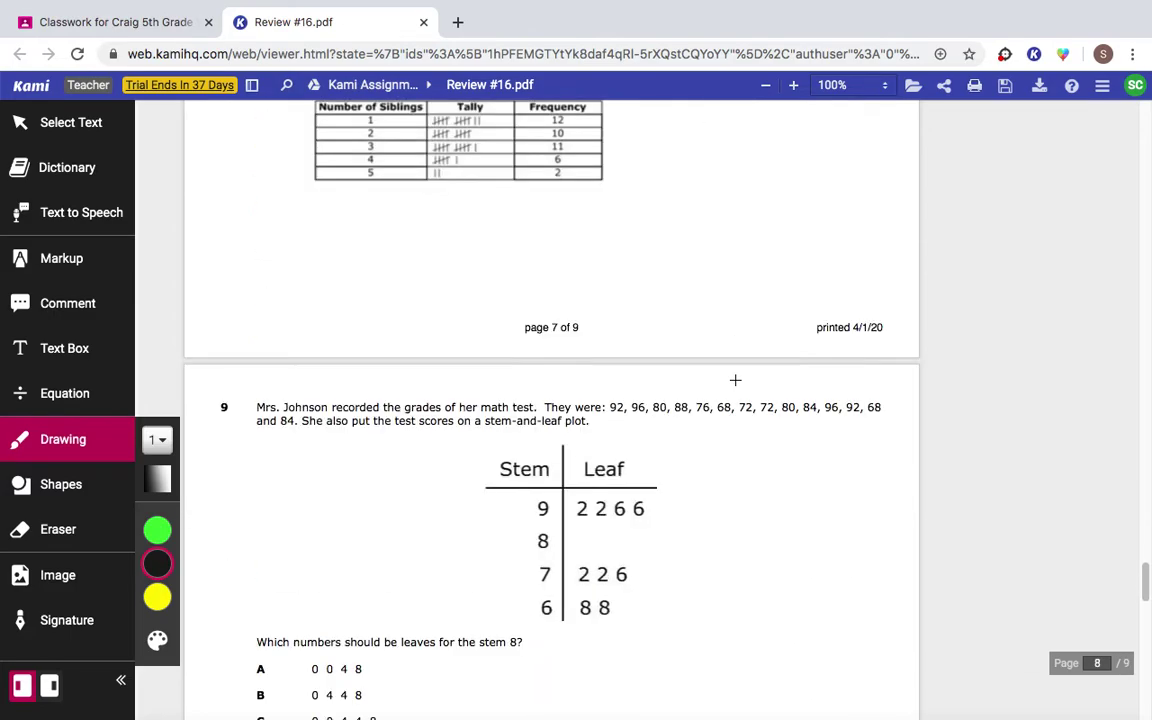
pyautogui.scroll(-5, 735, 380)
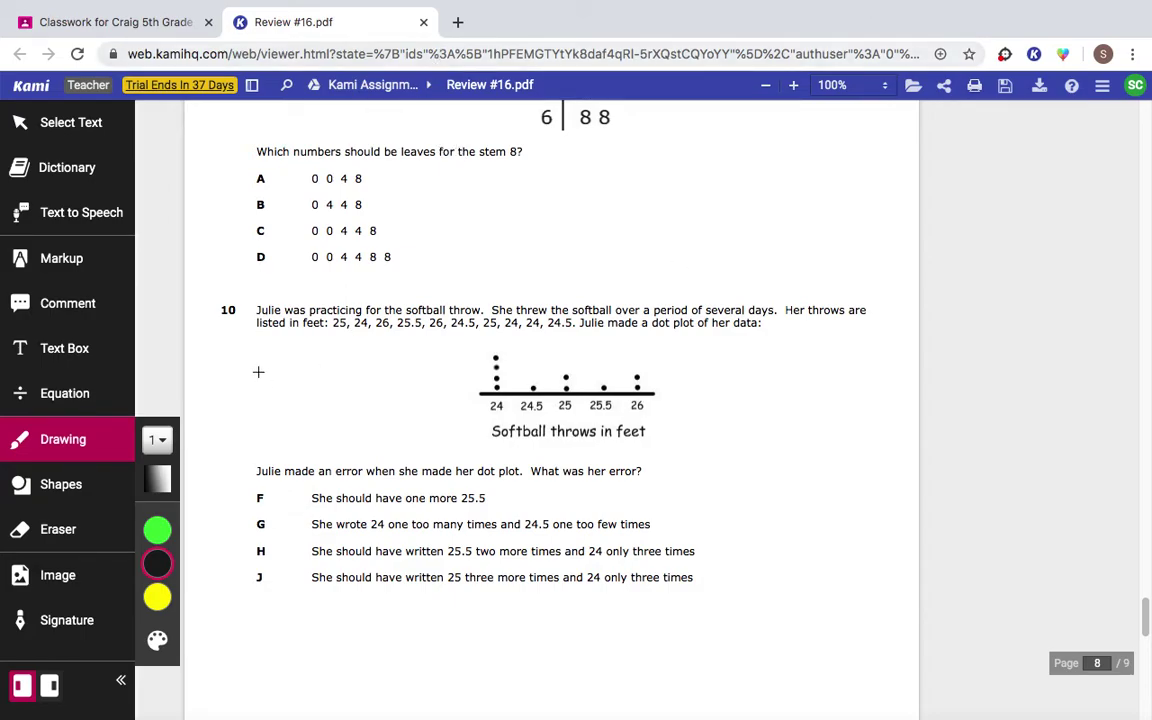
pyautogui.moveTo(256, 484)
pyautogui.mouseDown()
pyautogui.moveTo(254, 505)
pyautogui.moveTo(258, 490)
pyautogui.mouseUp()
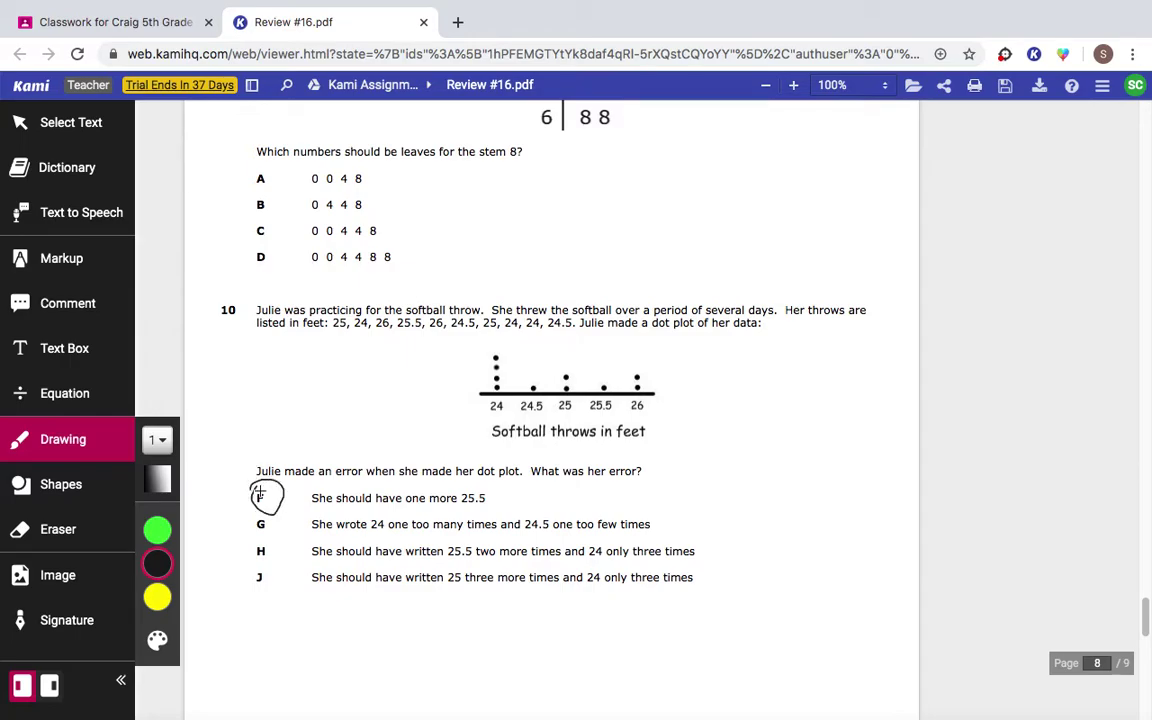
# Erase the circle around answer F and open Google Classroom from the Google apps menu.
pyautogui.click(80, 529)
pyautogui.click(265, 491)
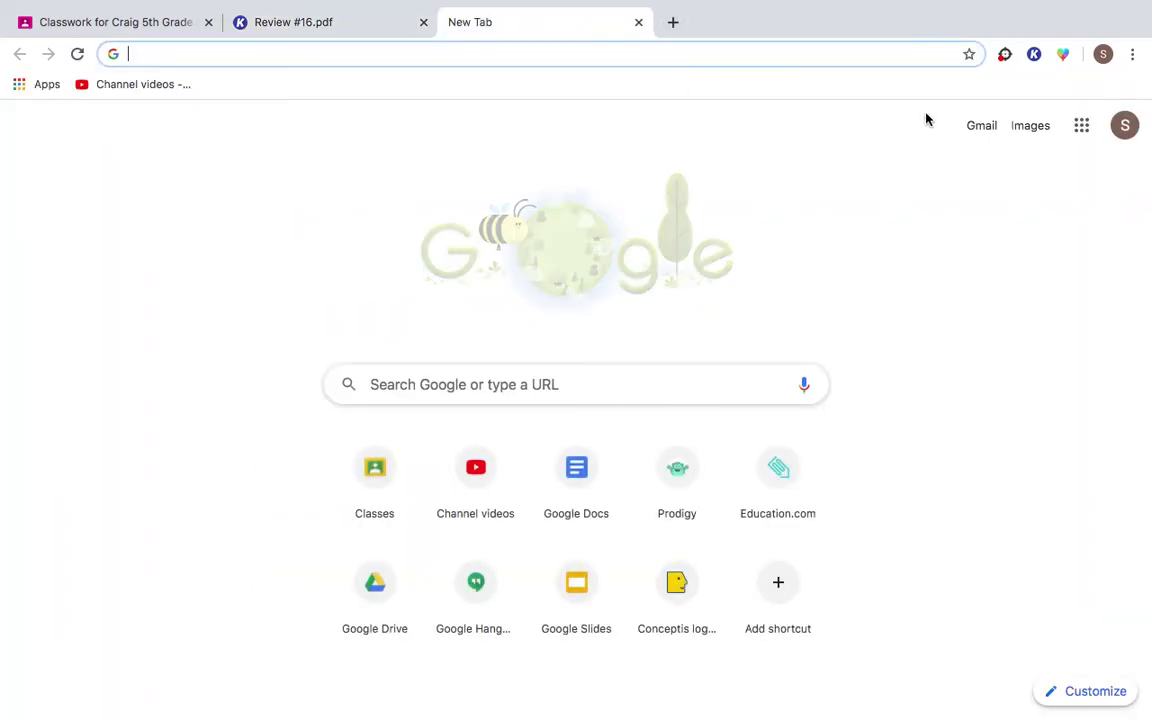
pyautogui.click(1081, 127)
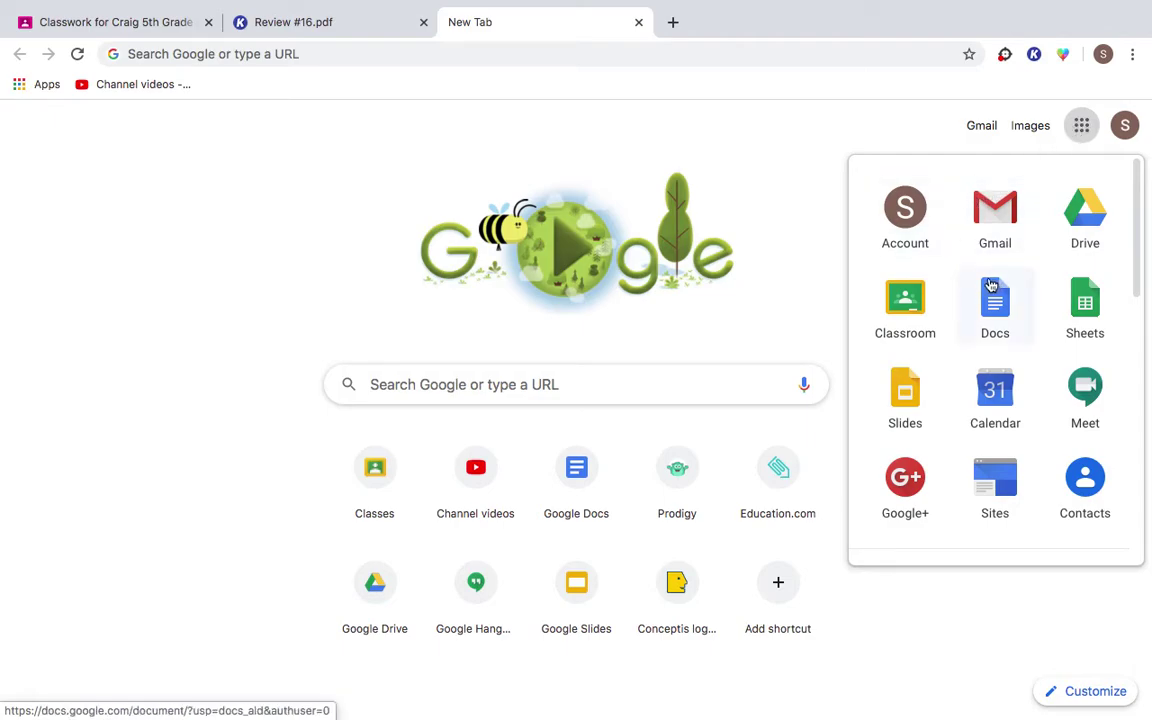
pyautogui.click(912, 310)
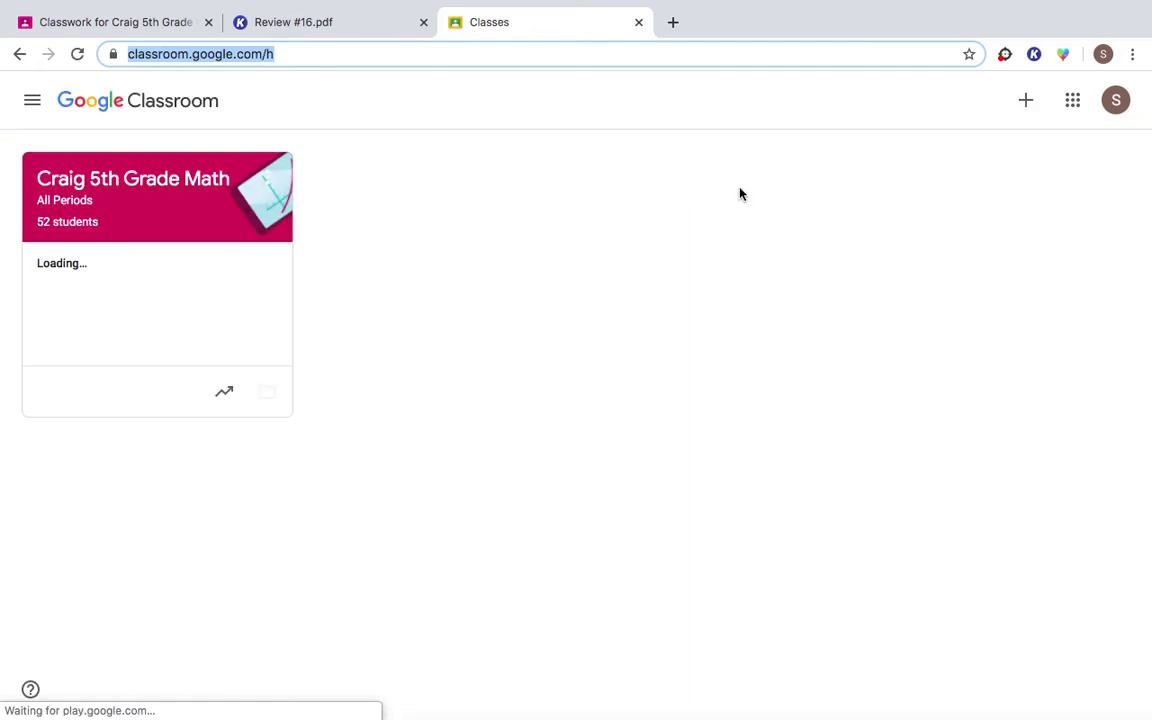
# Open the 5th grade math class's Classwork list and expand the Review #16 assignment.
pyautogui.click(154, 183)
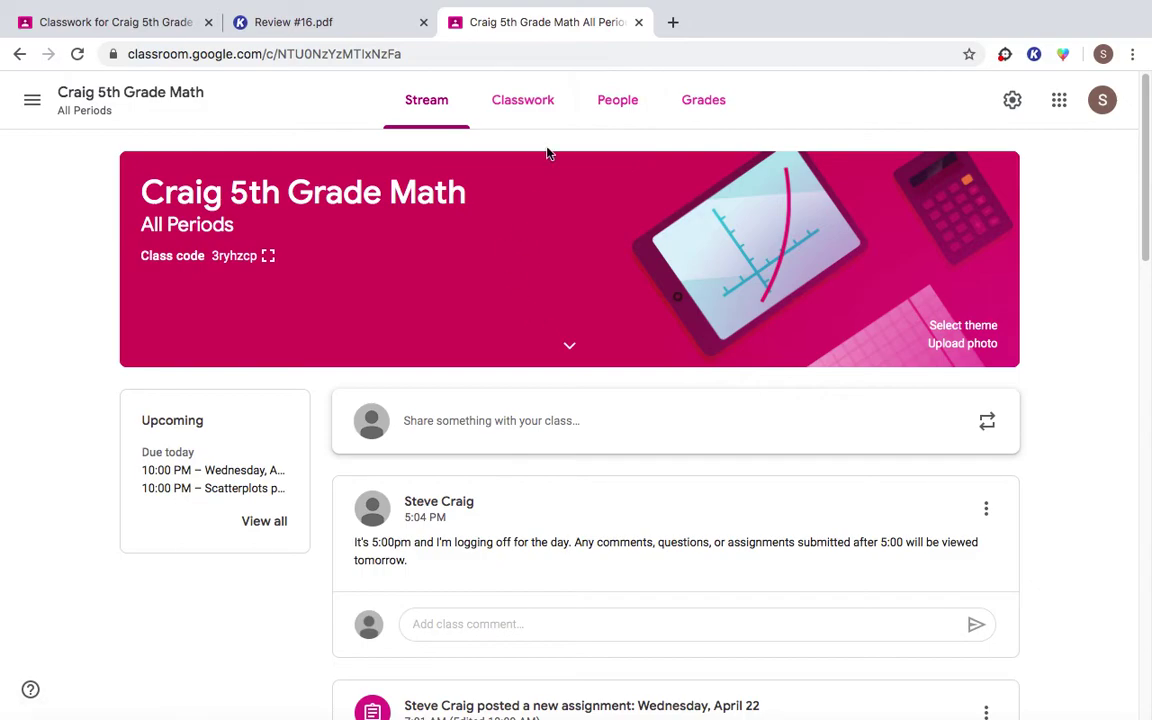
pyautogui.click(535, 109)
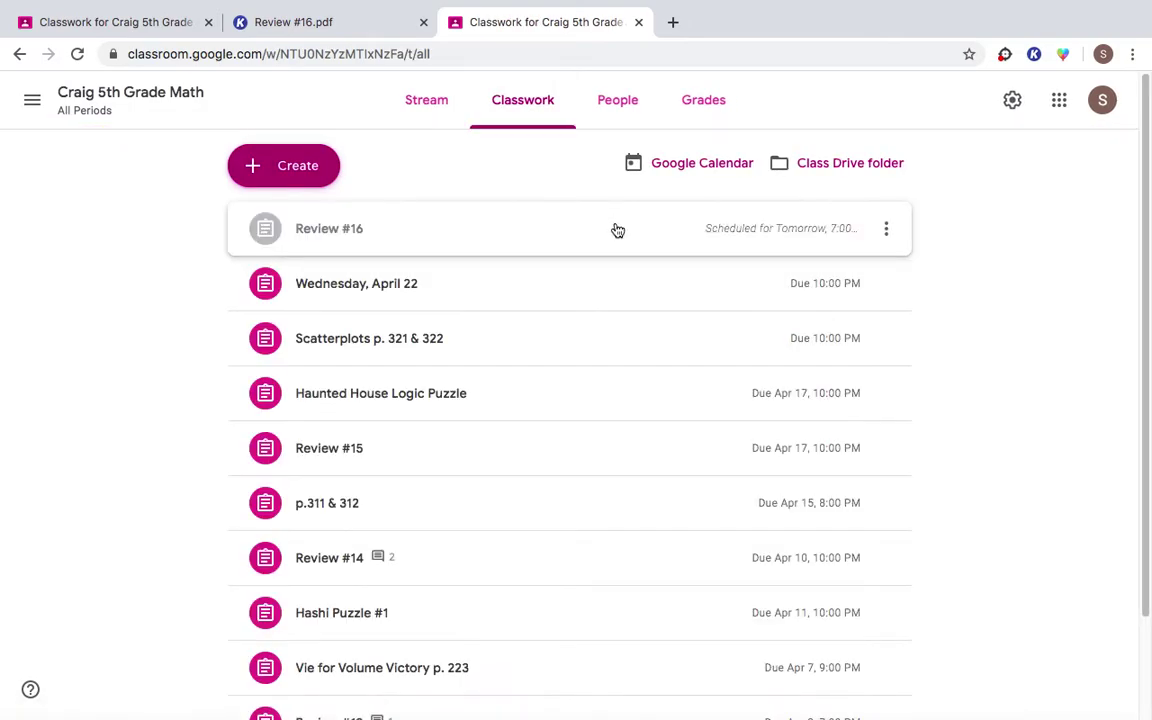
pyautogui.click(620, 233)
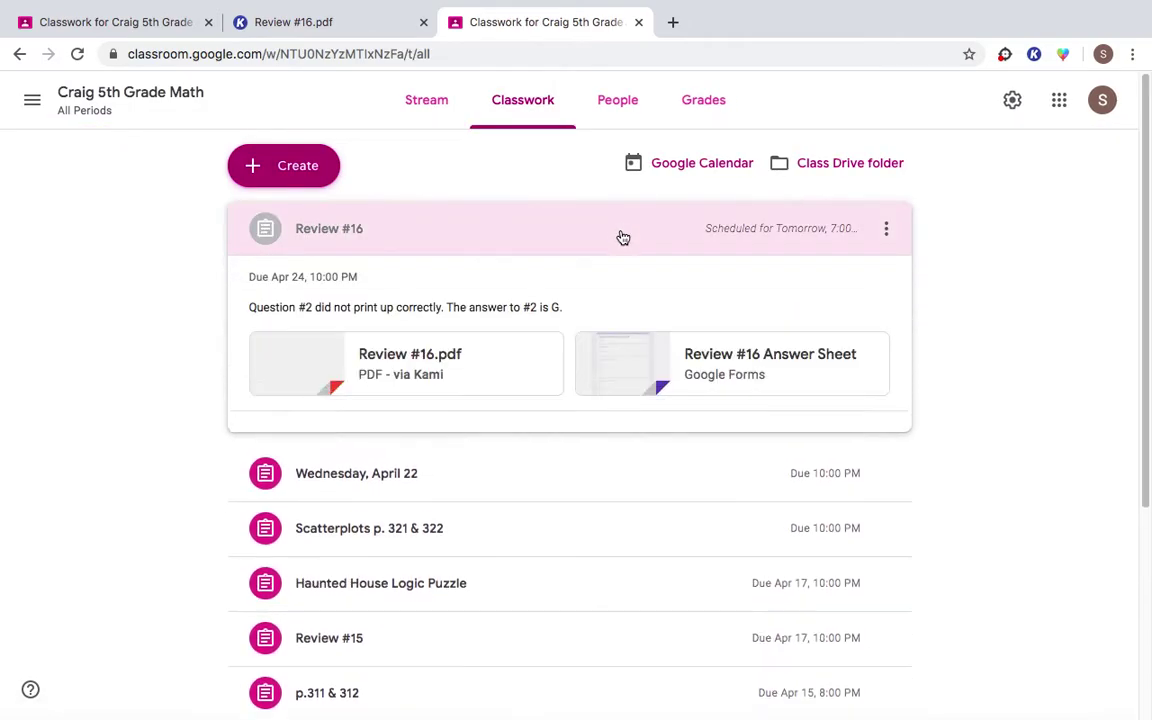
# Open the Review #16 Answer Sheet form and fill the email field with the suggested address.
pyautogui.click(729, 362)
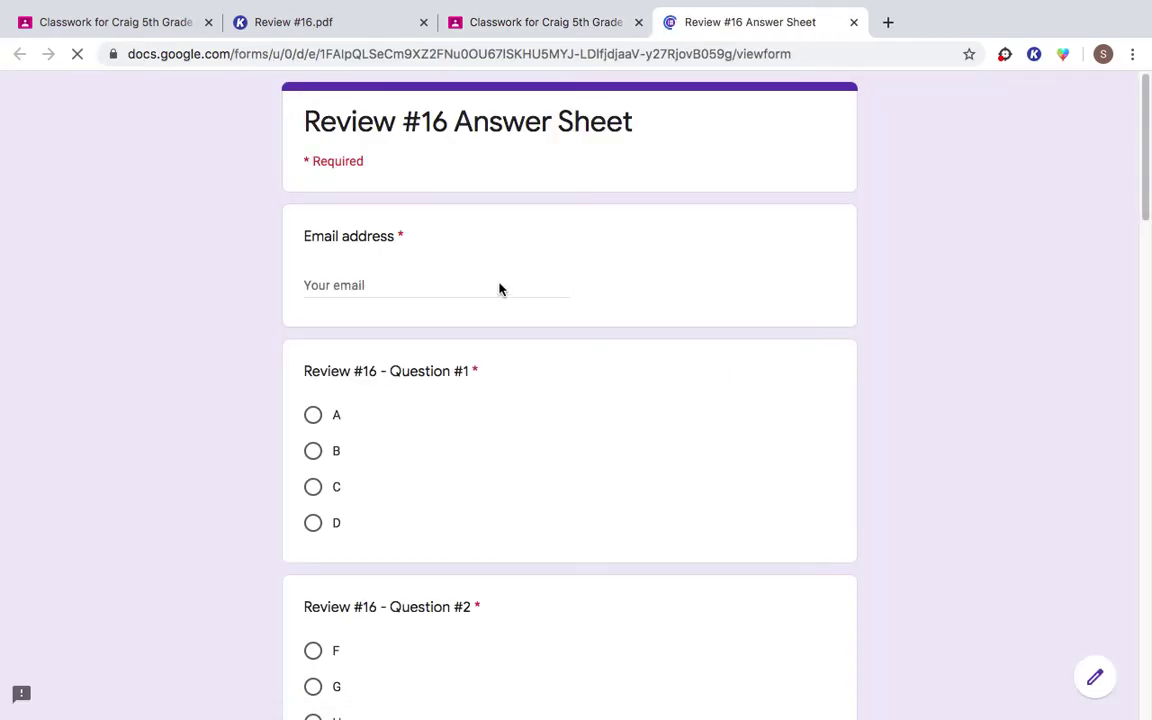
pyautogui.click(386, 281)
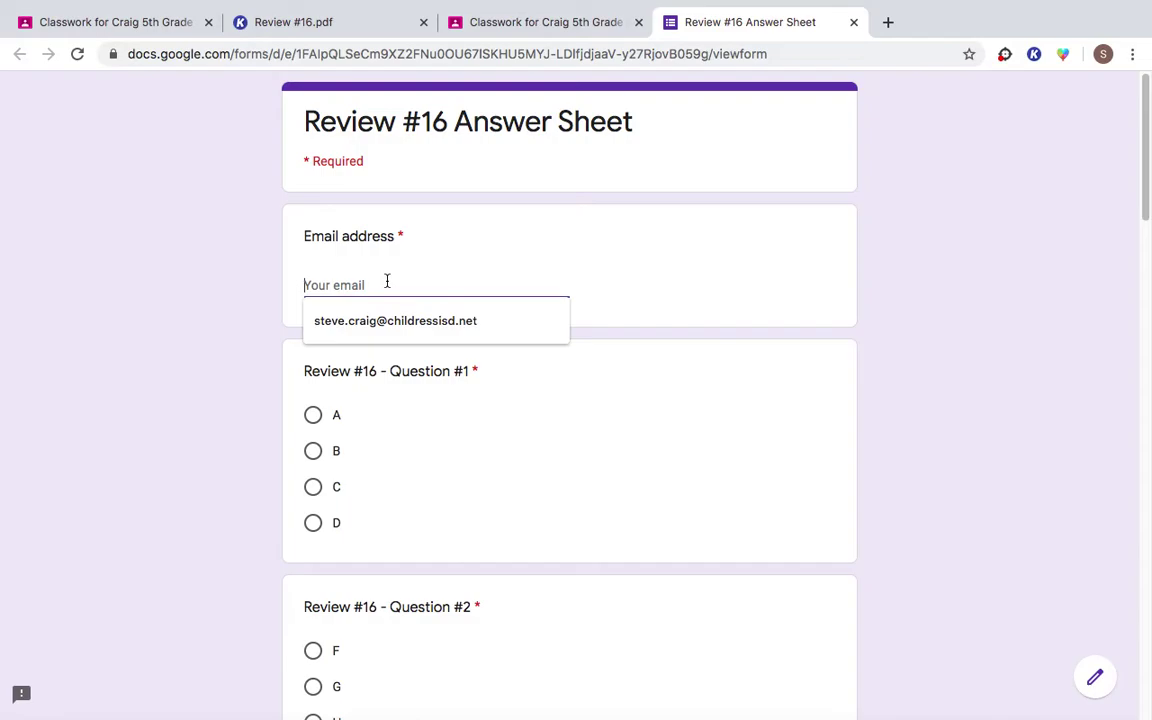
pyautogui.click(399, 327)
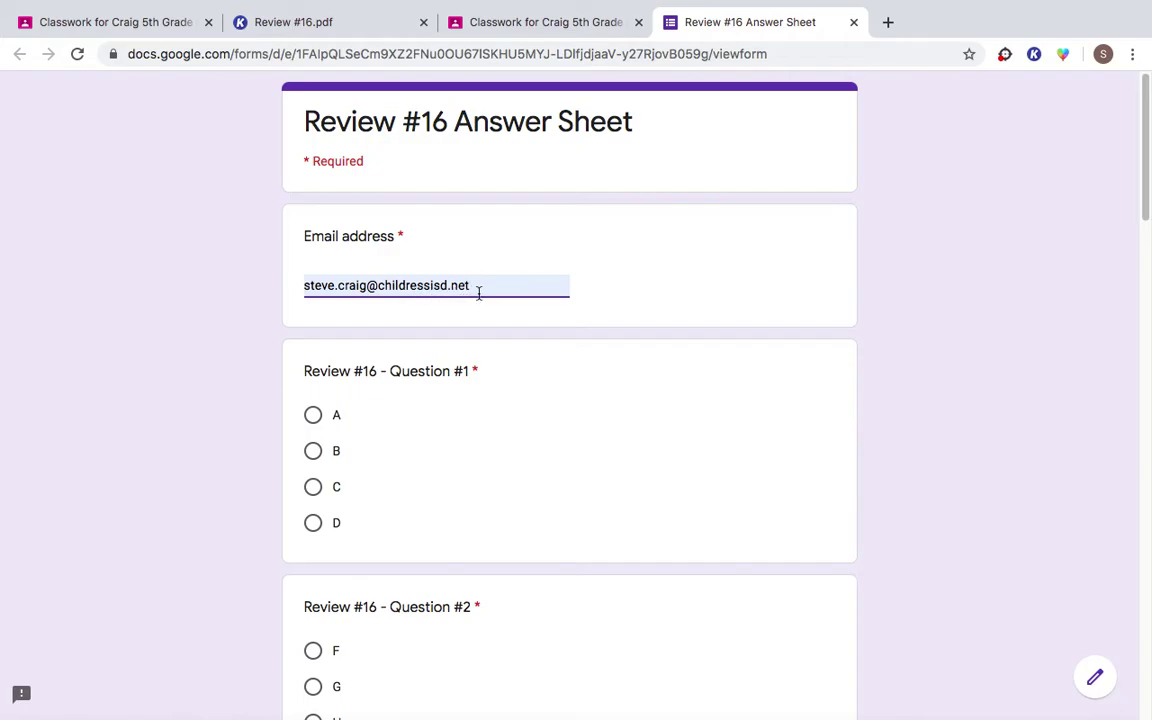
pyautogui.scroll(-1, 490, 323)
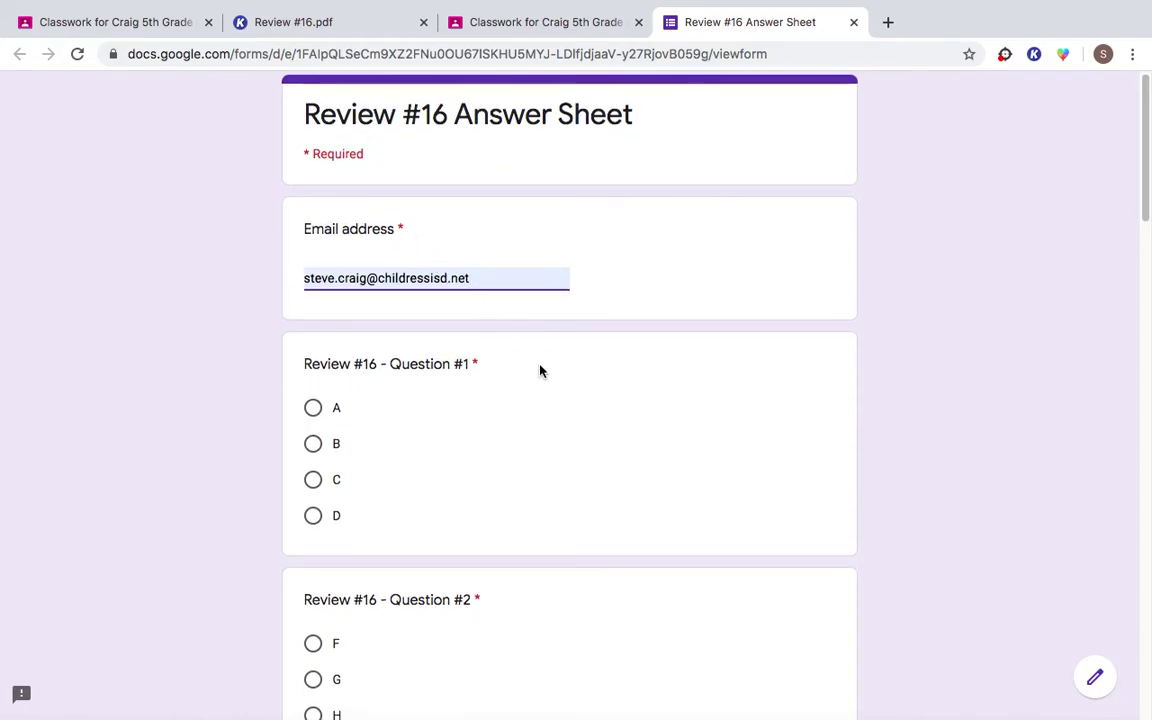
pyautogui.scroll(-1, 538, 376)
pyautogui.scroll(-3, 535, 378)
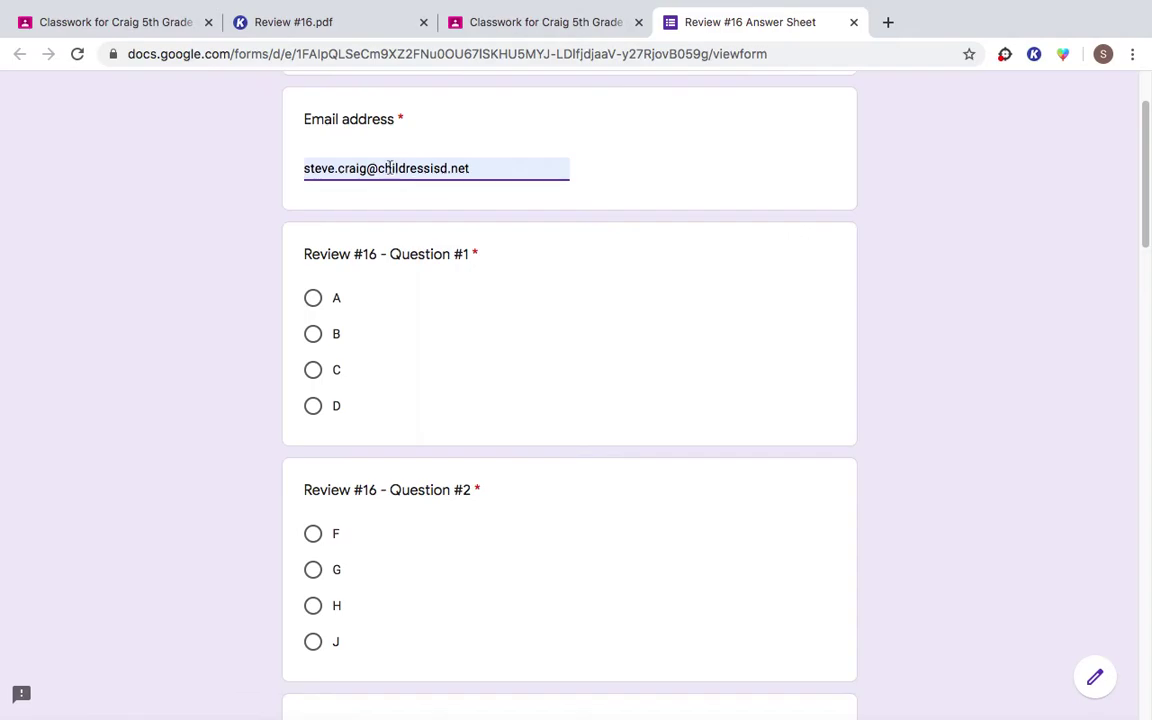
pyautogui.scroll(-1, 493, 277)
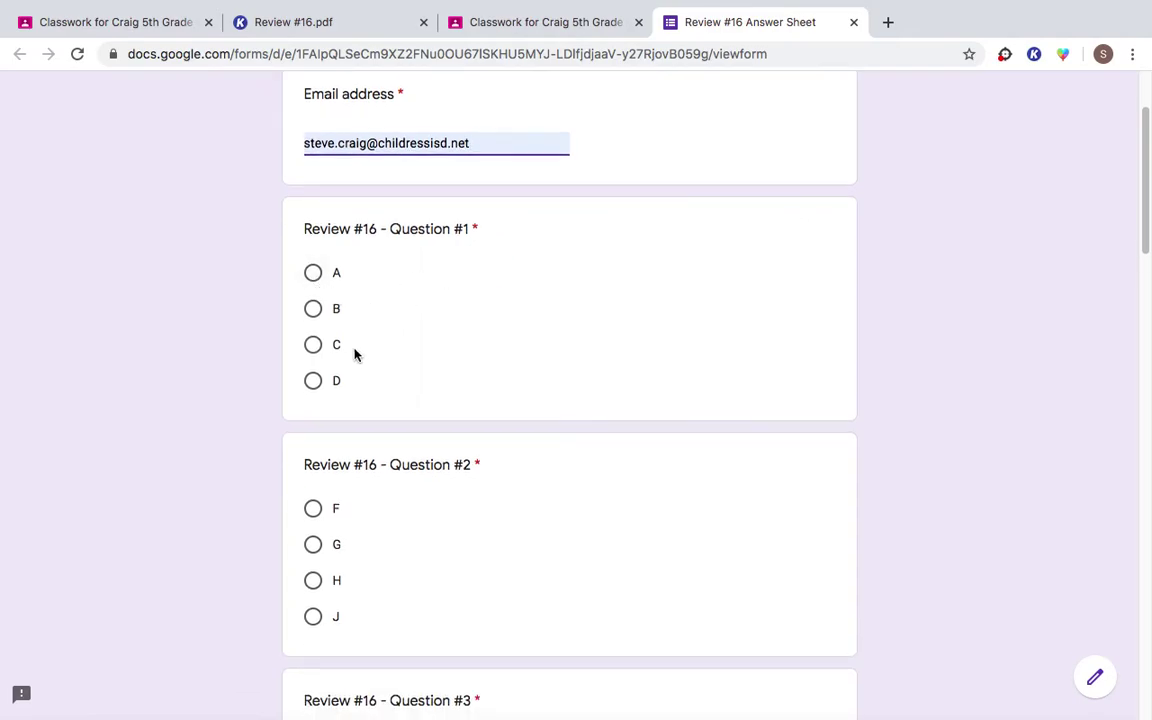
# Answer questions 1 to 5 with D, G, D, J and D.
pyautogui.click(315, 384)
pyautogui.scroll(-1, 400, 391)
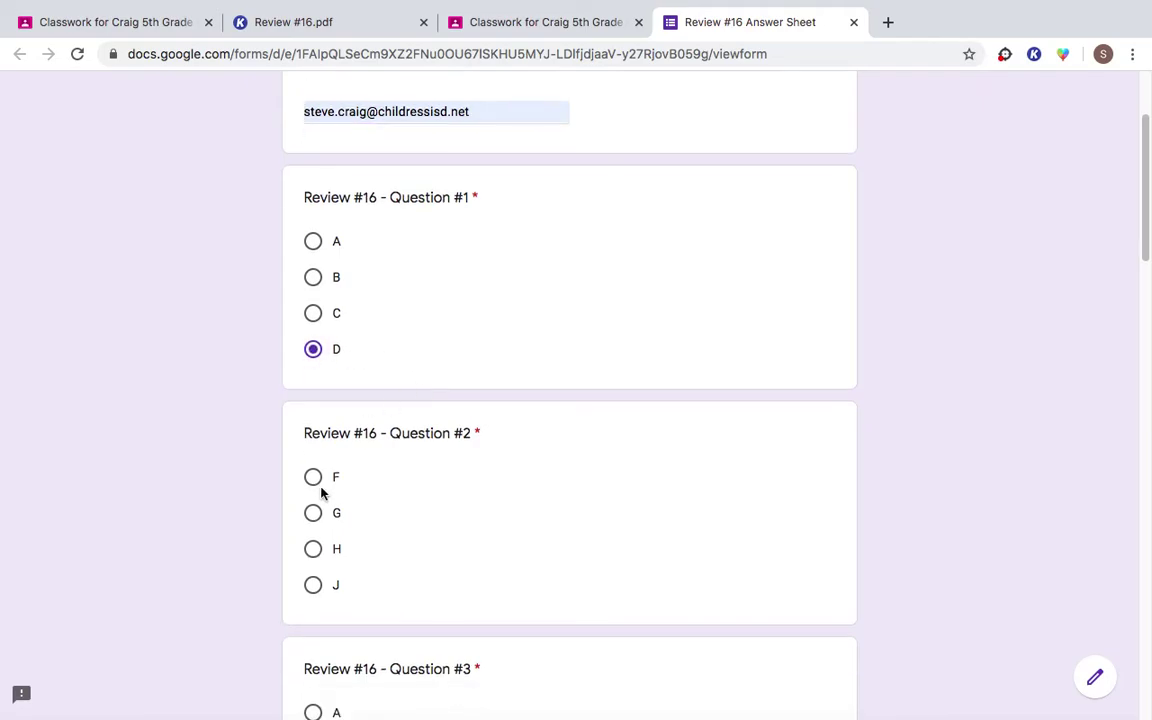
pyautogui.click(314, 513)
pyautogui.scroll(-5, 468, 504)
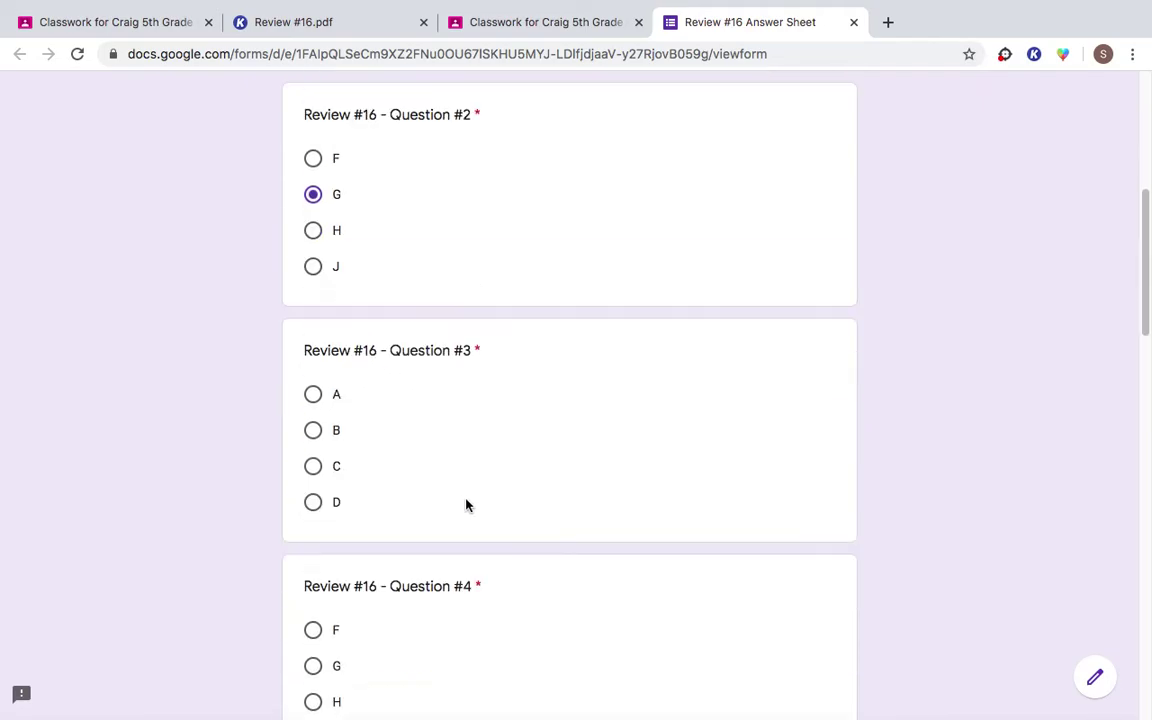
pyautogui.scroll(-2, 460, 500)
pyautogui.click(313, 378)
pyautogui.click(313, 613)
pyautogui.scroll(-7, 525, 539)
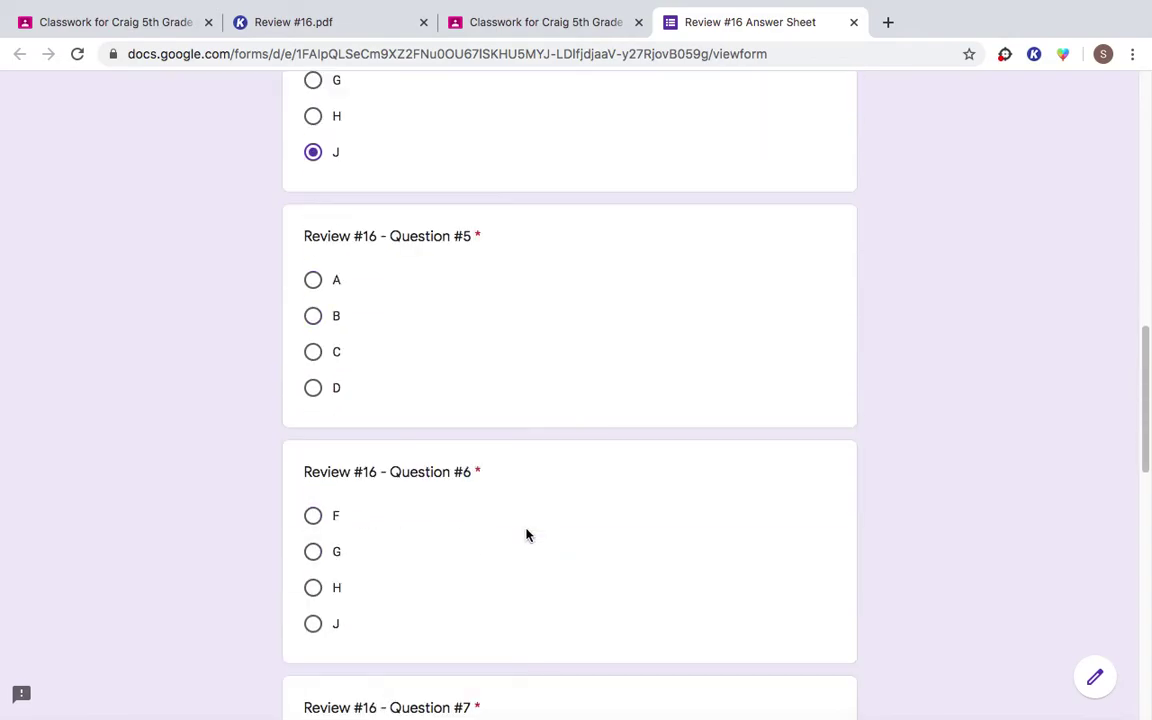
pyautogui.click(313, 389)
# Answer questions 6 to 10 with J, D, J, D and J, then submit the answer sheet.
pyautogui.click(313, 624)
pyautogui.scroll(-5, 409, 602)
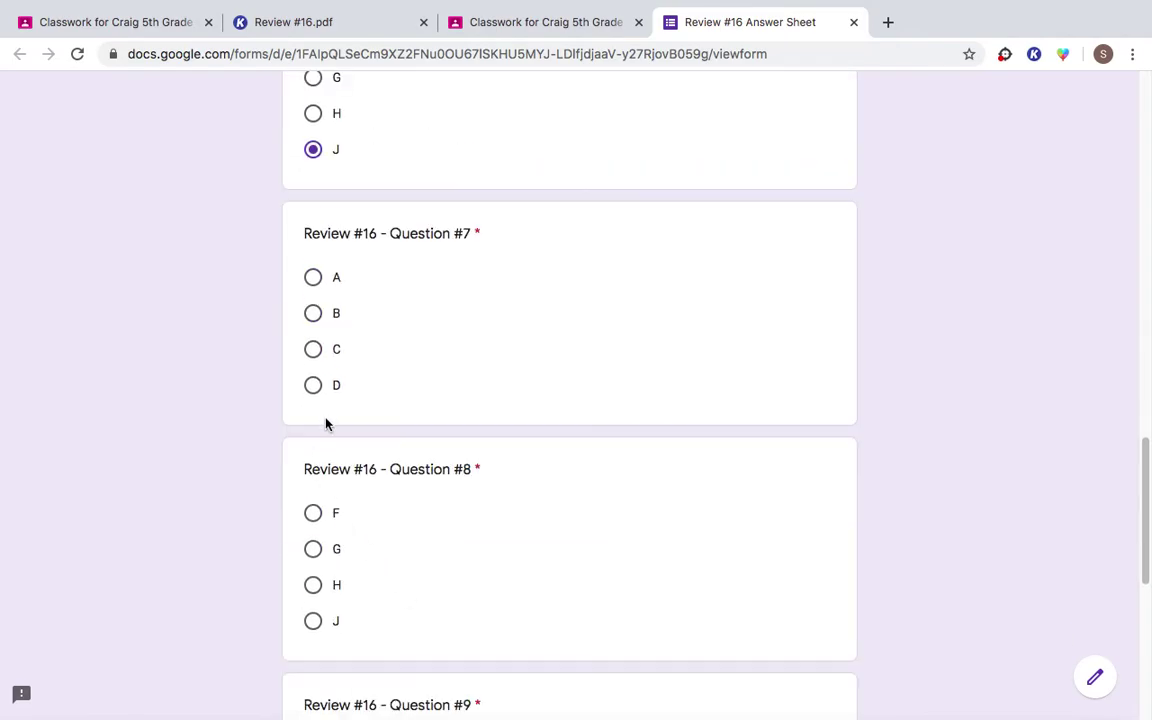
pyautogui.click(313, 387)
pyautogui.click(313, 622)
pyautogui.scroll(-4, 424, 583)
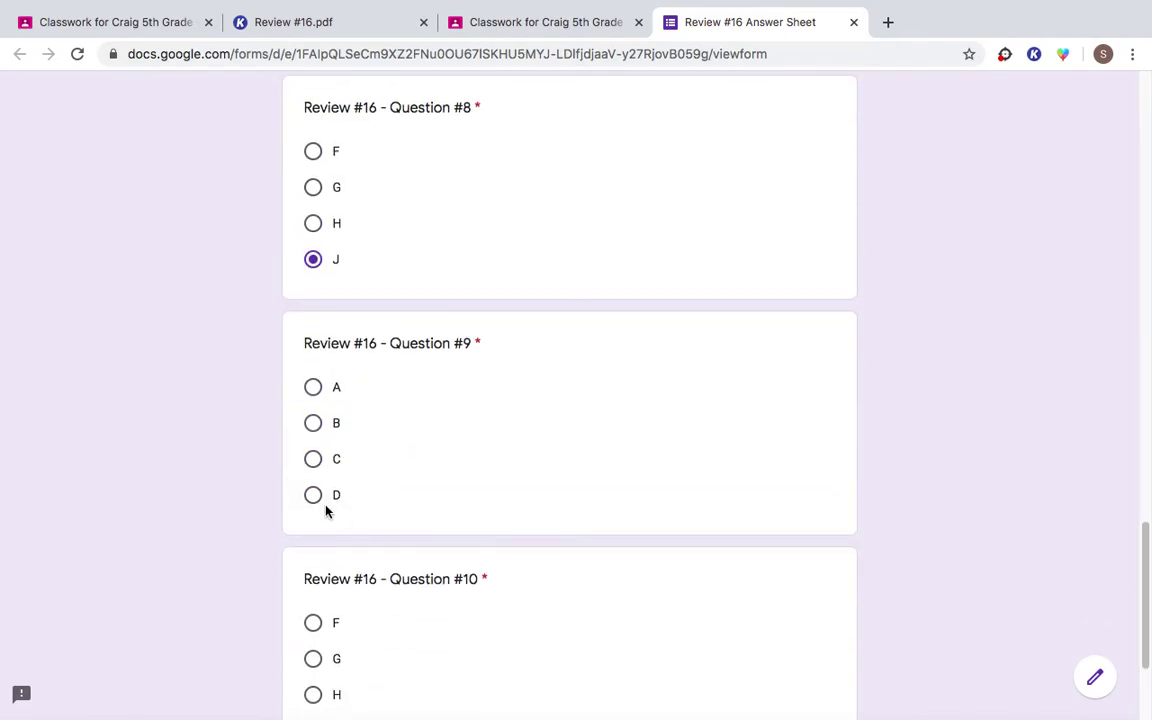
pyautogui.click(313, 495)
pyautogui.scroll(-2, 424, 509)
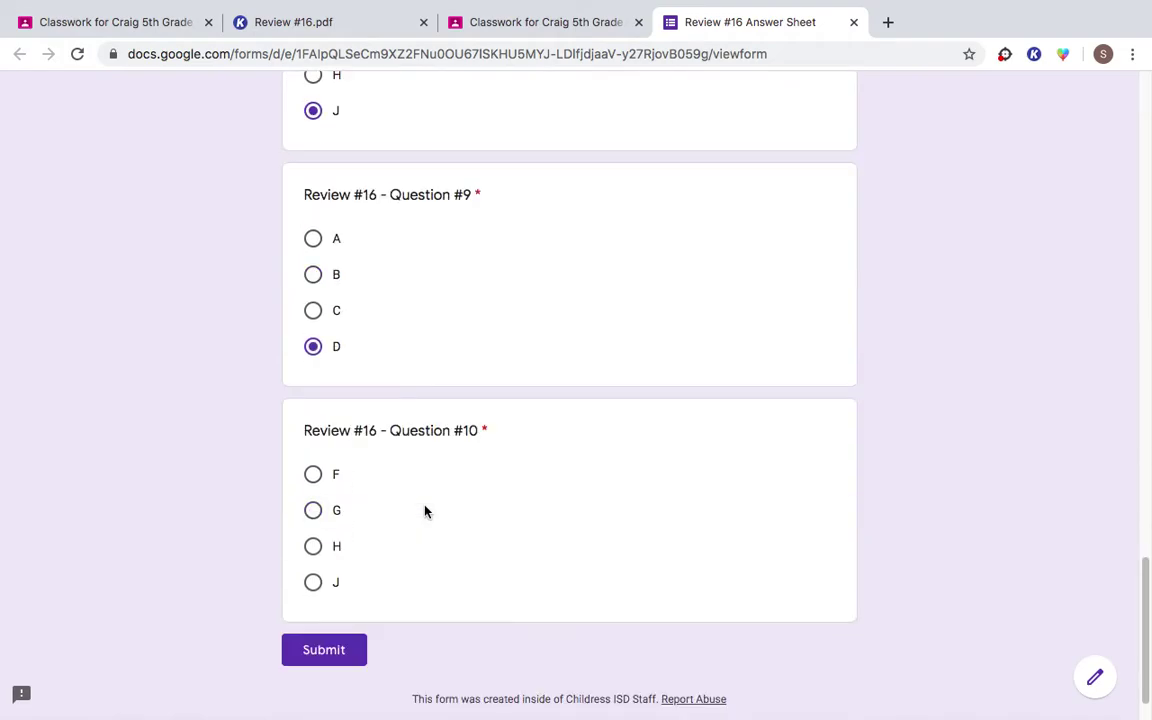
pyautogui.click(314, 583)
pyautogui.click(321, 650)
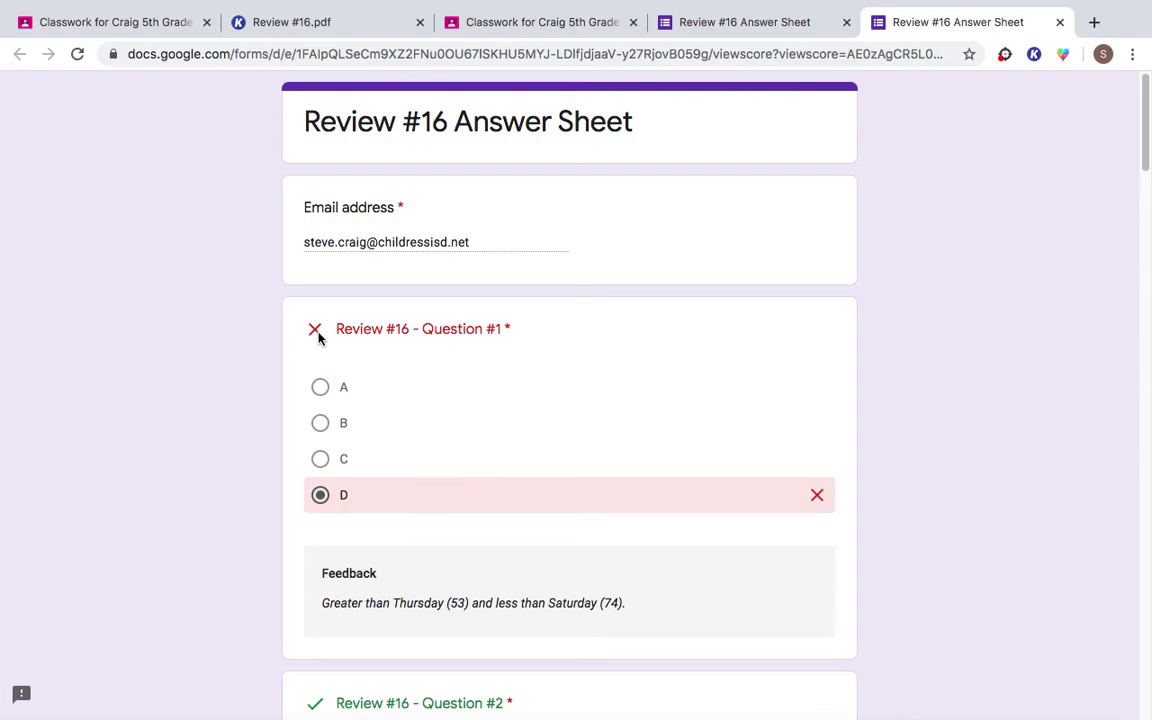
# Scroll the scored answer sheet to see Question #2 marked correct below the incorrect Question #1.
pyautogui.scroll(-2, 470, 347)
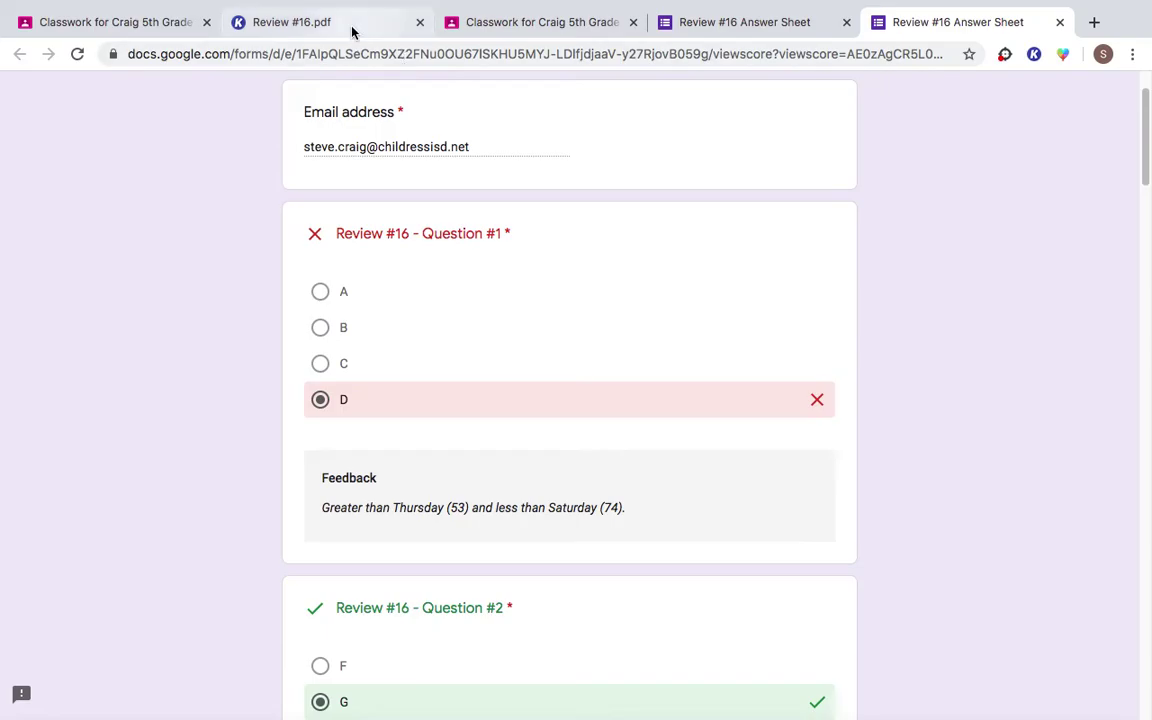
# Go back to page 1 of Review #16.pdf in Kami and select the freehand Drawing tool.
pyautogui.click(316, 26)
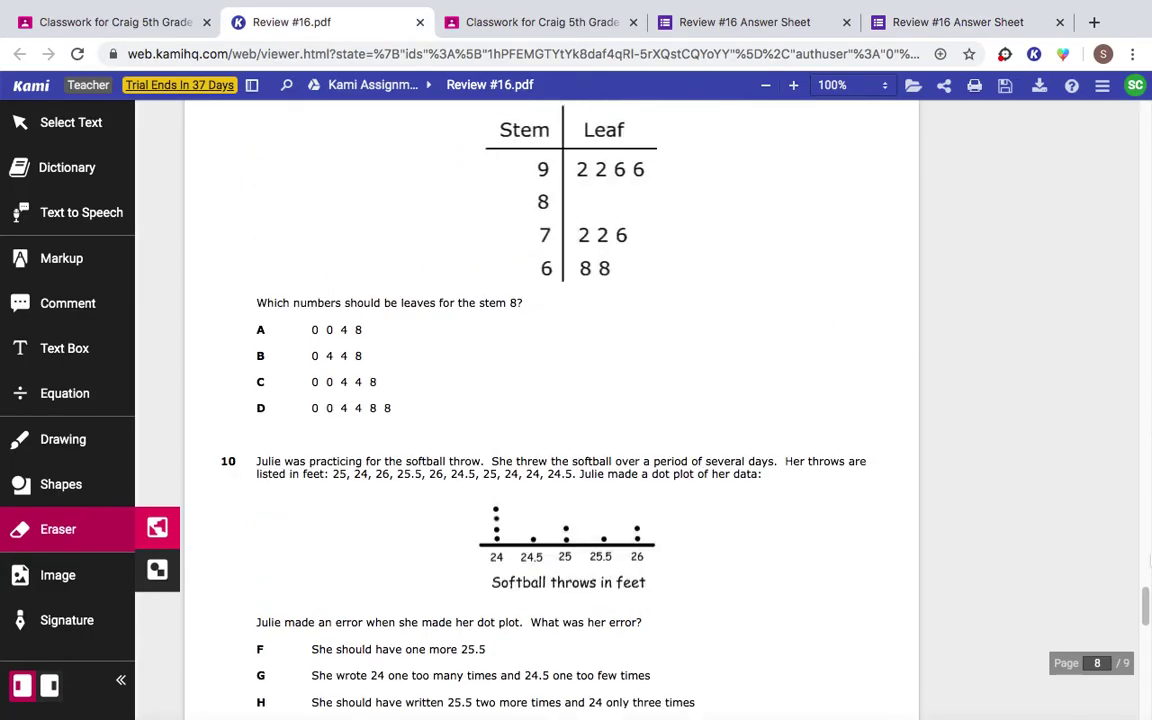
pyautogui.moveTo(1145, 580); pyautogui.dragTo(1008, 100)
pyautogui.scroll(-1, 1031, 118)
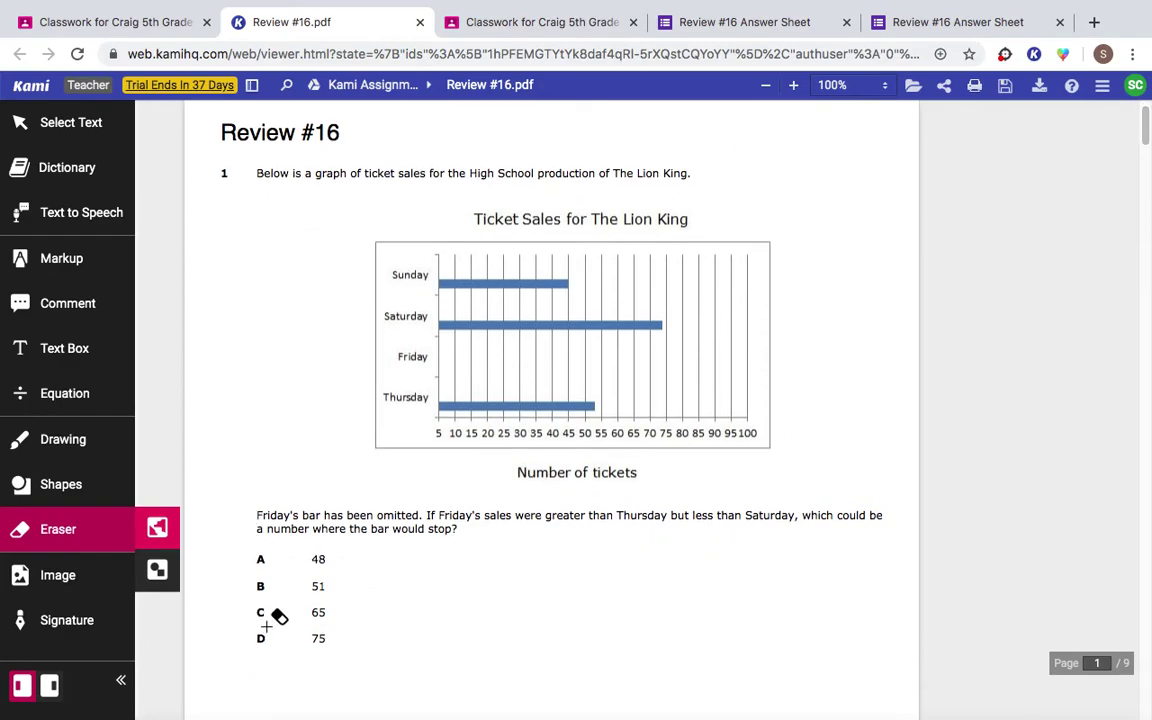
pyautogui.click(85, 443)
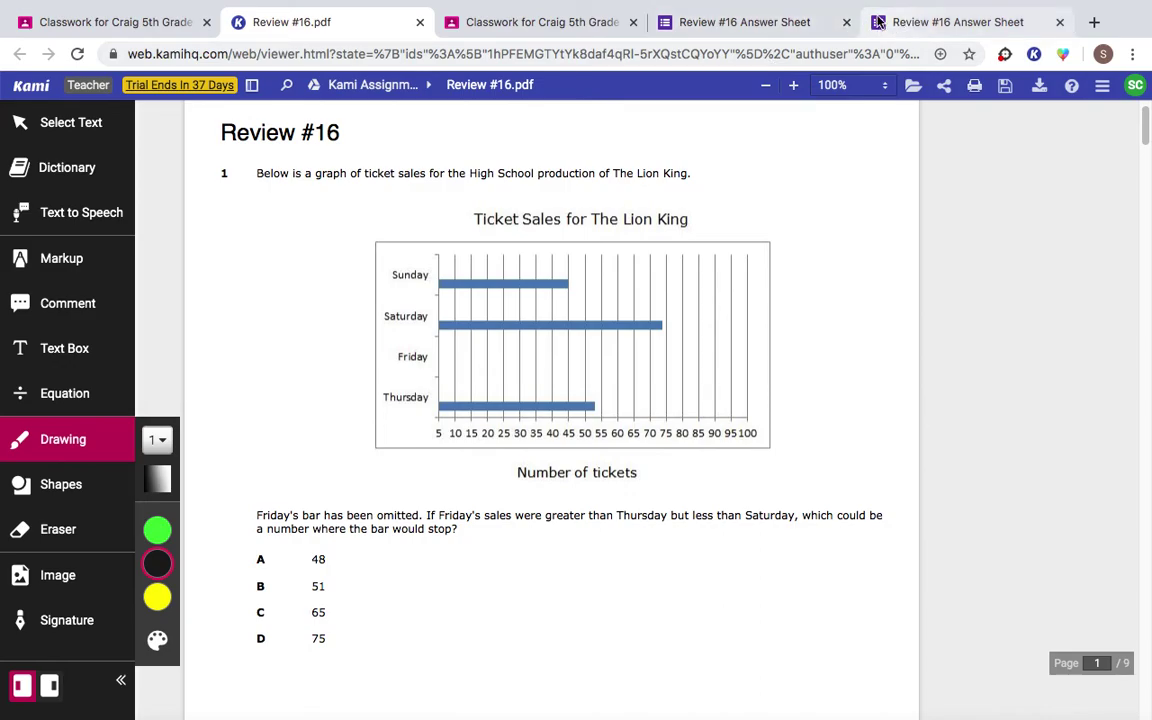
# Edit the submitted form response to change Question #1's answer from D to A.
pyautogui.click(800, 23)
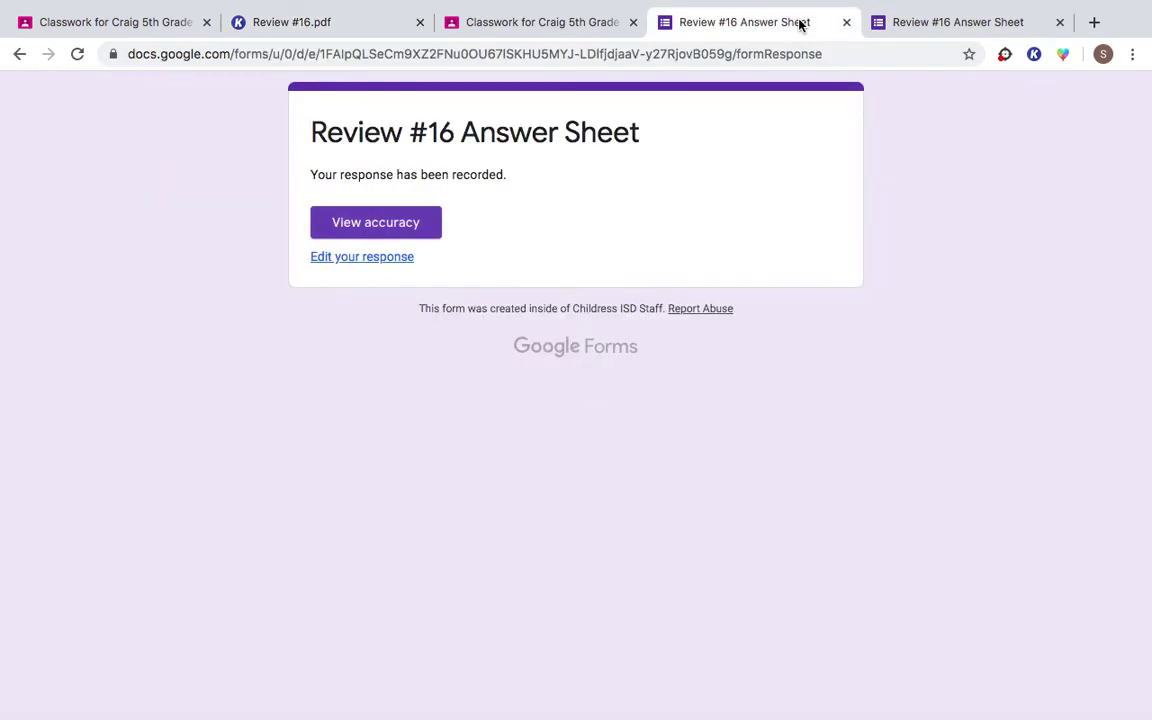
pyautogui.click(363, 262)
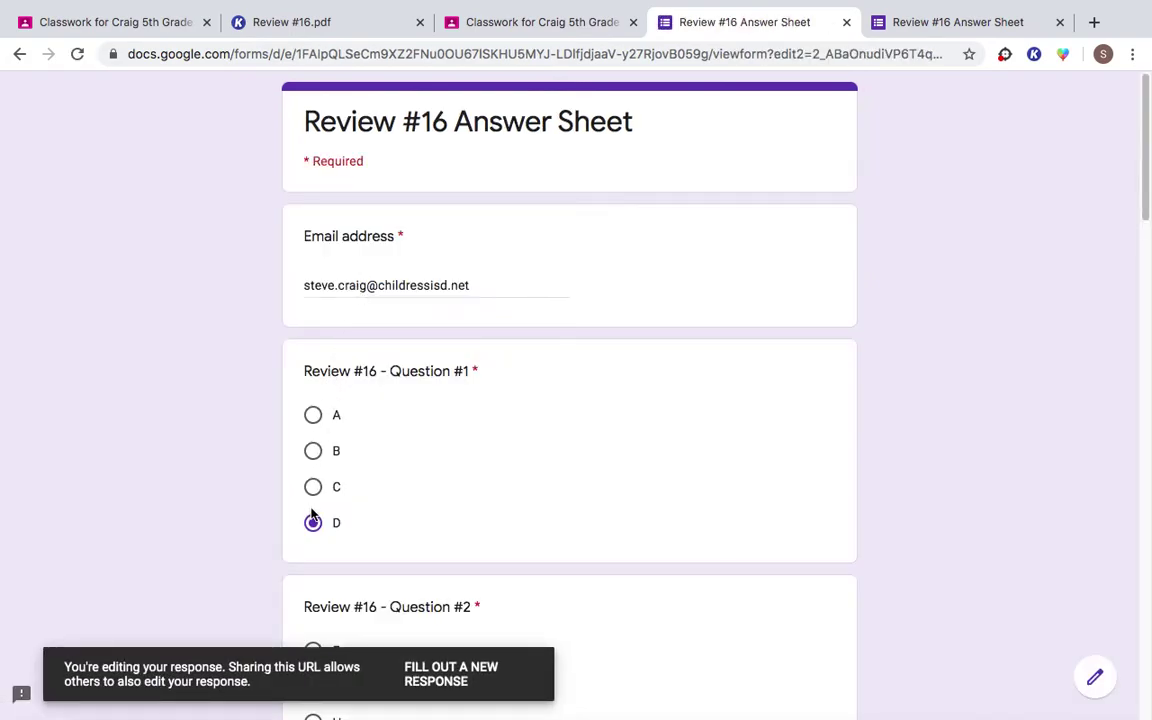
pyautogui.click(313, 416)
pyautogui.scroll(-6, 364, 417)
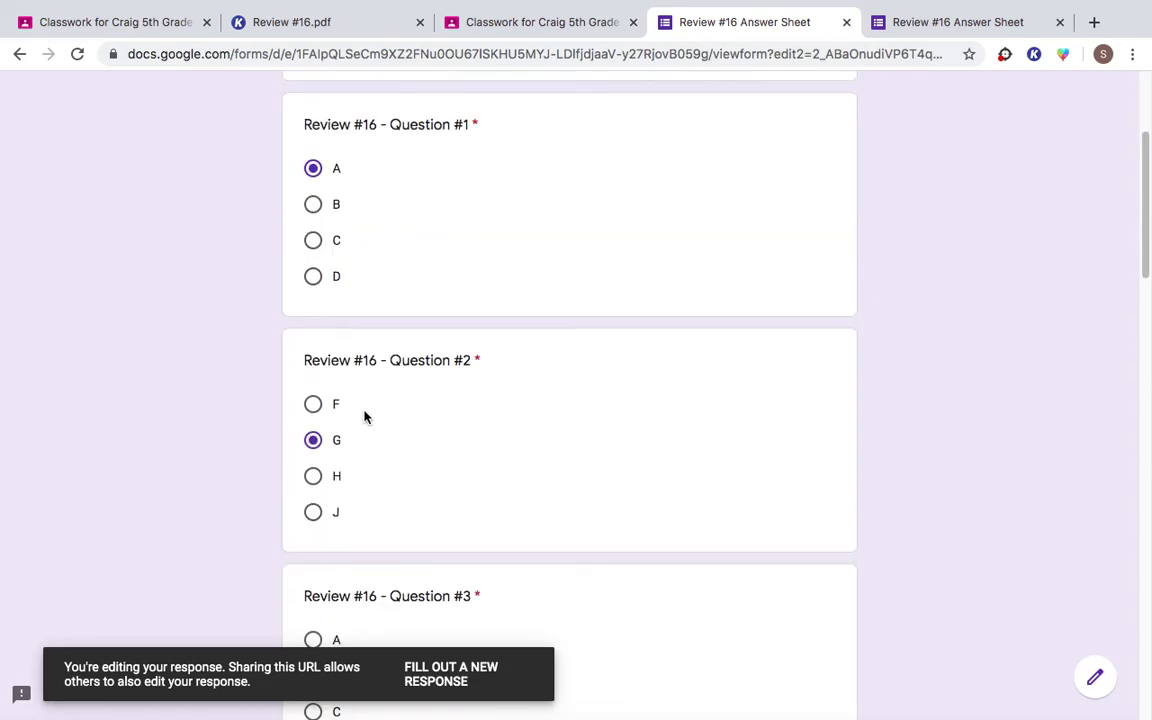
pyautogui.scroll(-7, 364, 417)
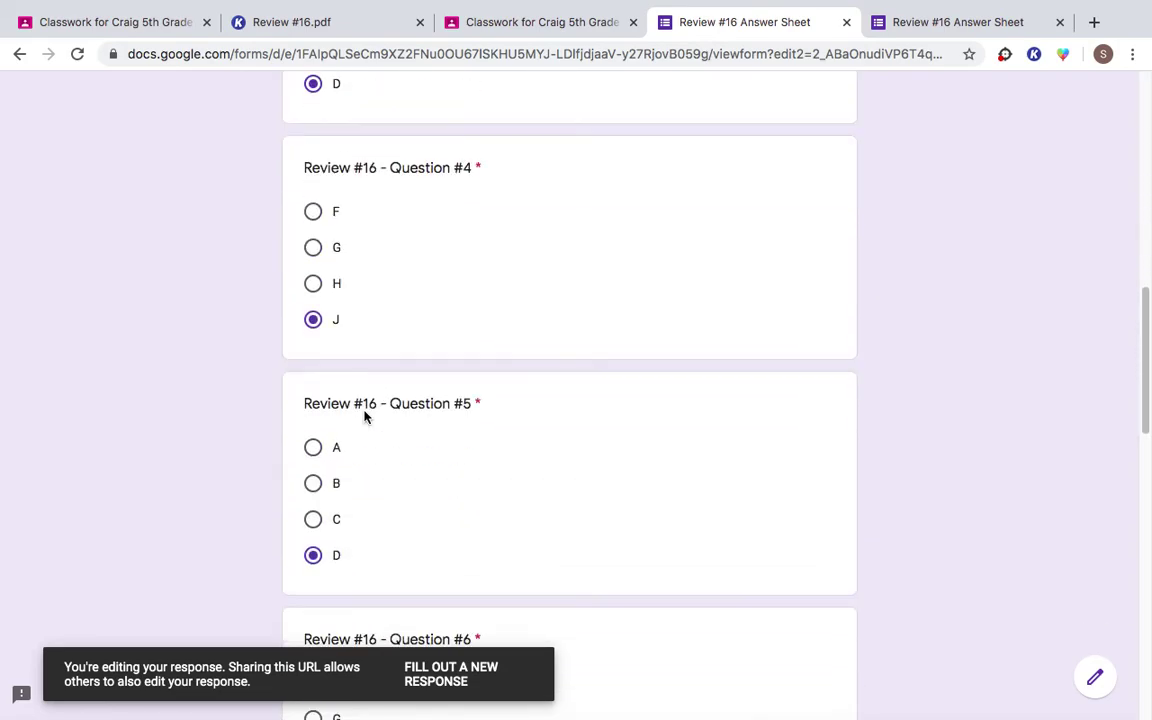
pyautogui.scroll(-9, 364, 417)
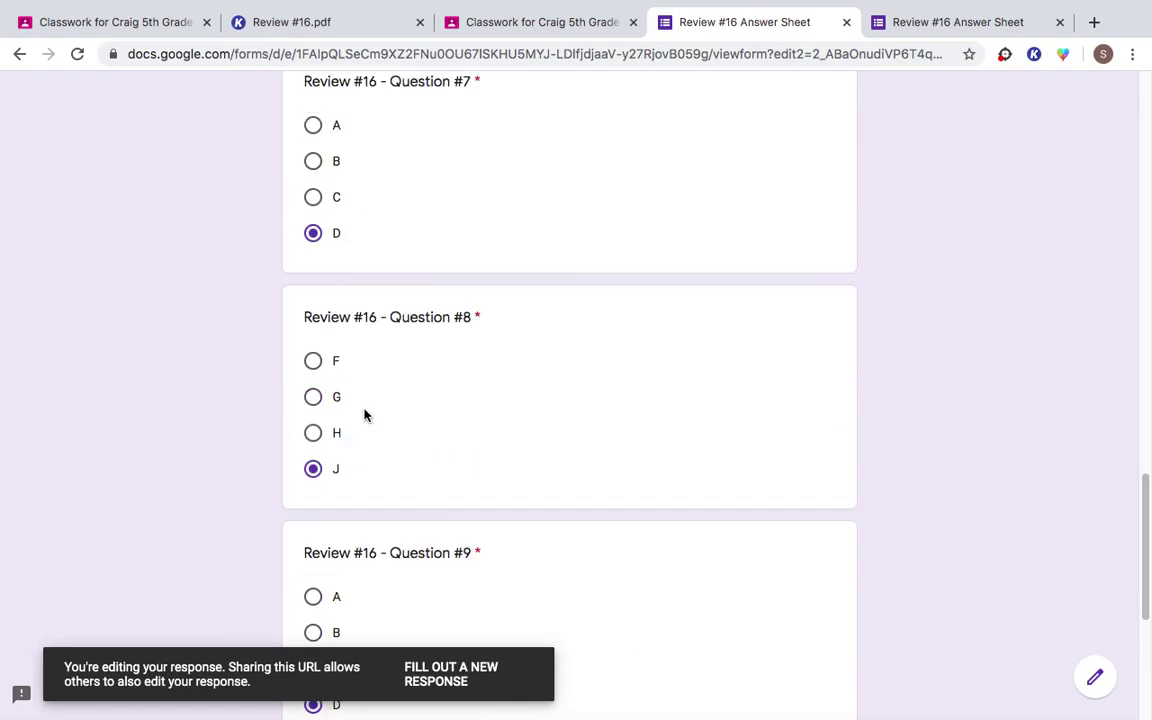
pyautogui.scroll(-1, 370, 406)
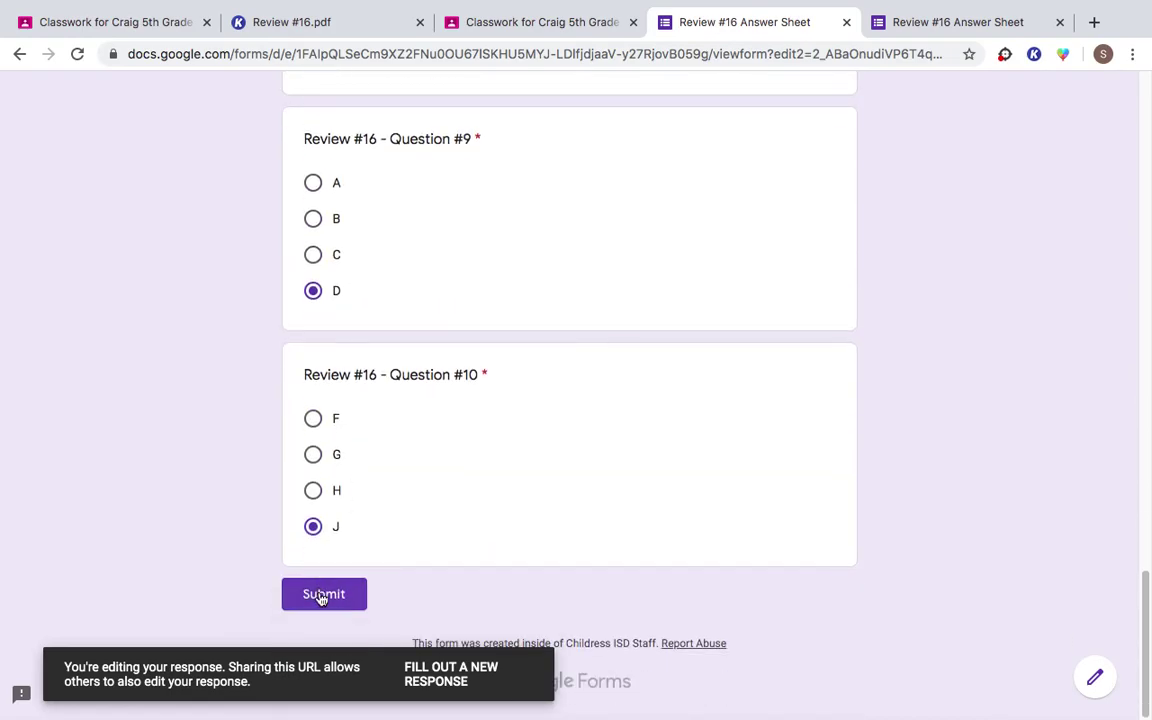
pyautogui.scroll(12, 536, 343)
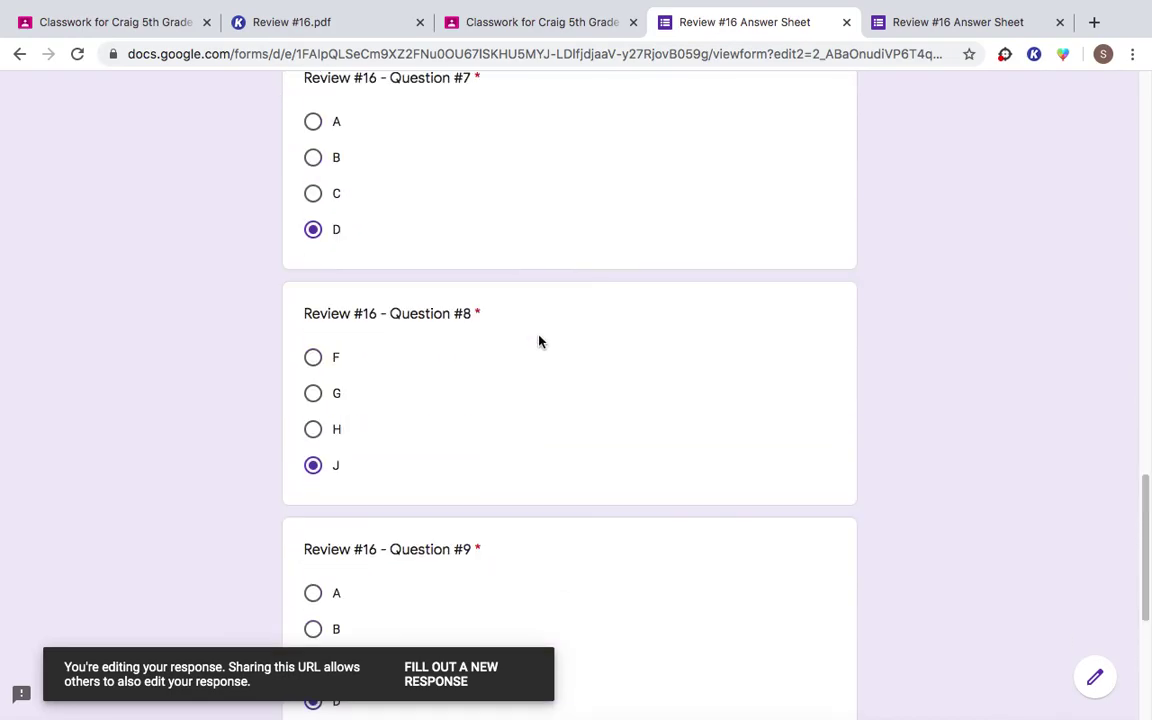
pyautogui.scroll(9, 537, 343)
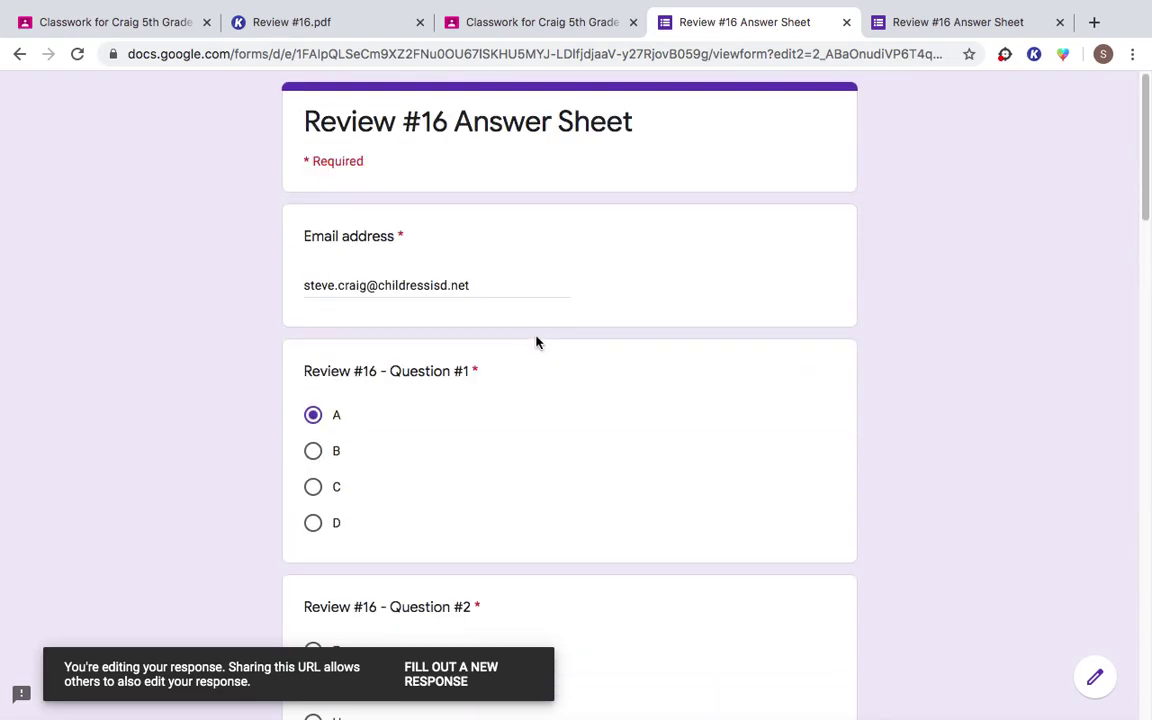
pyautogui.click(276, 22)
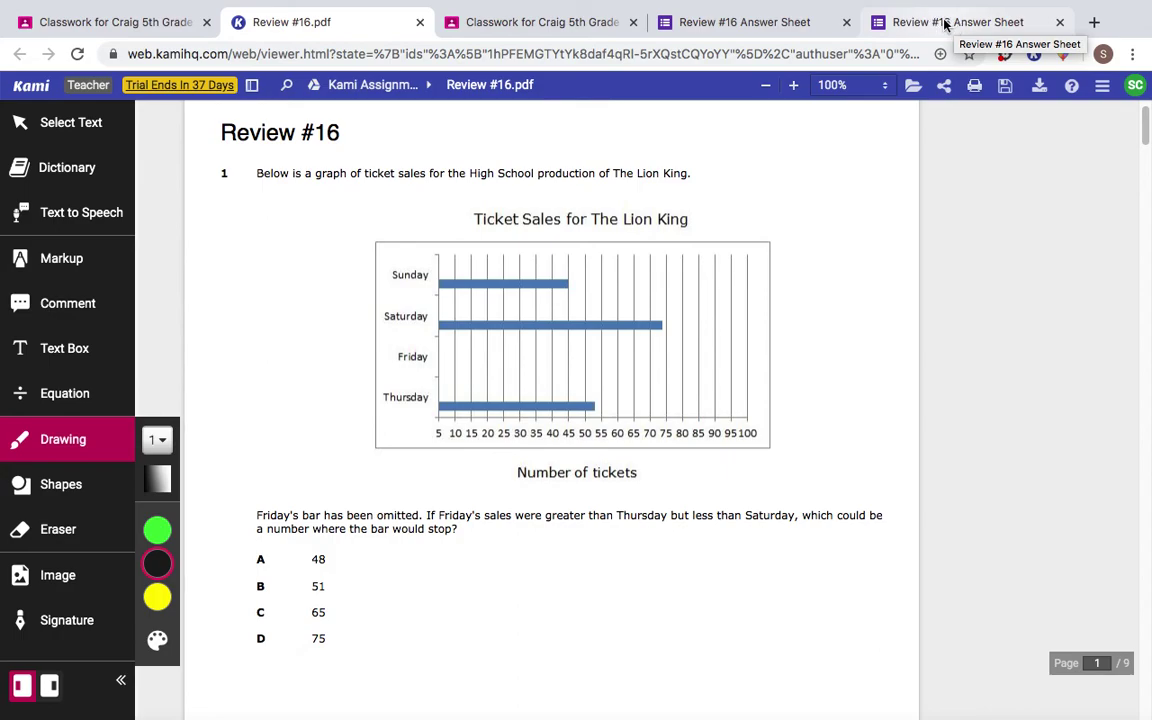
# Exit full screen so the Chrome window with Review #16.pdf sits over the macOS desktop.
pyautogui.moveTo(3, 6)
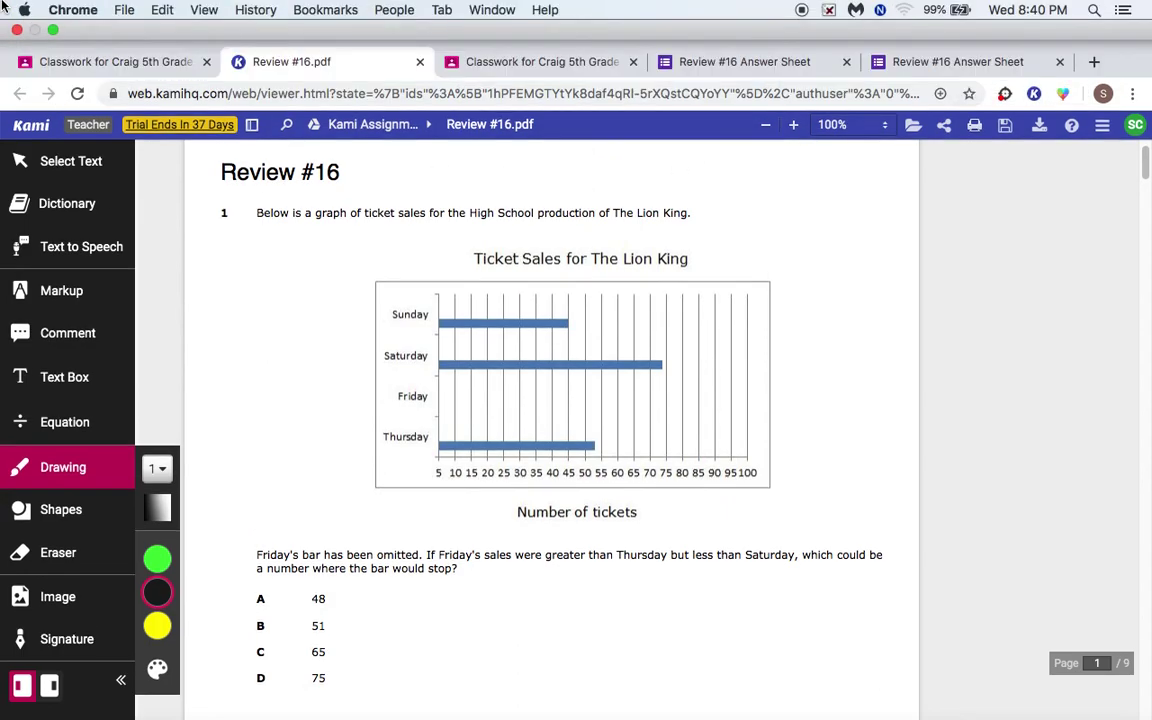
pyautogui.click(53, 31)
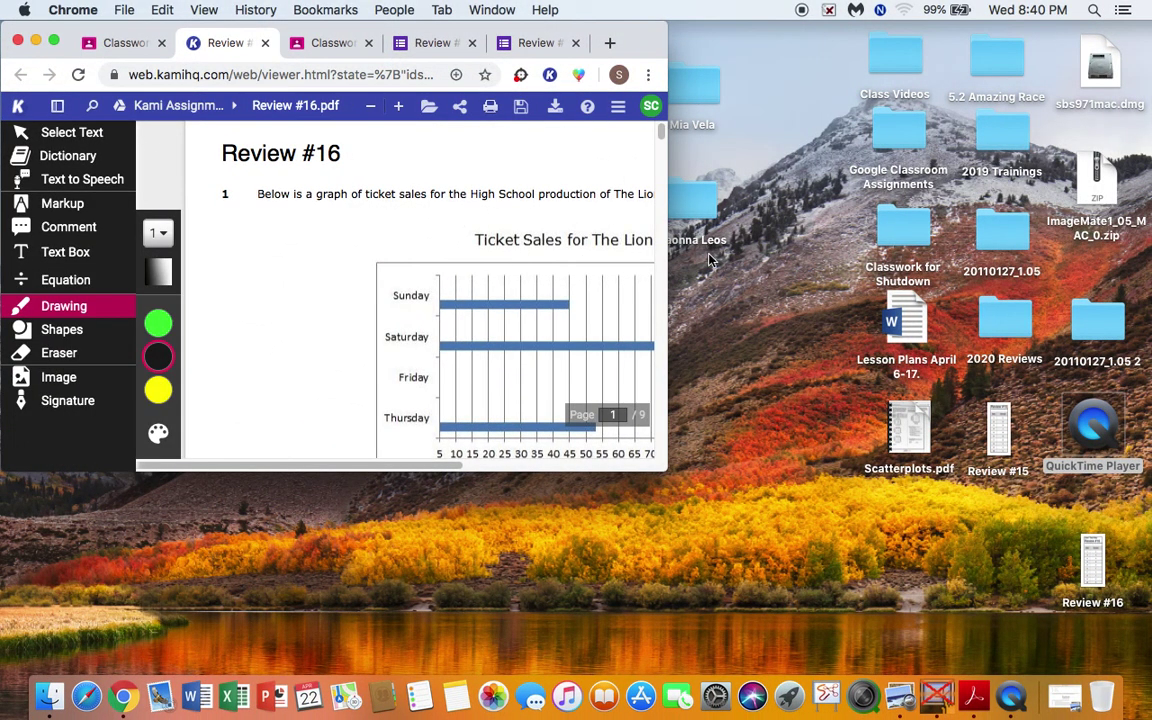